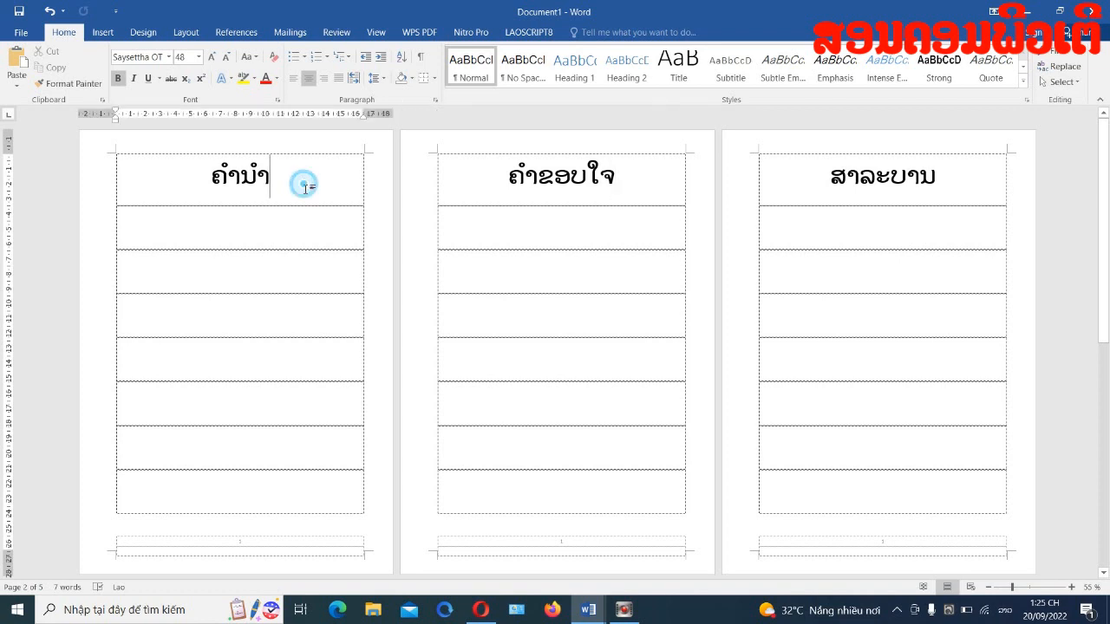
Look through the headings and footers of the three front-matter pages and the two chapter pages.
click(622, 182)
click(949, 180)
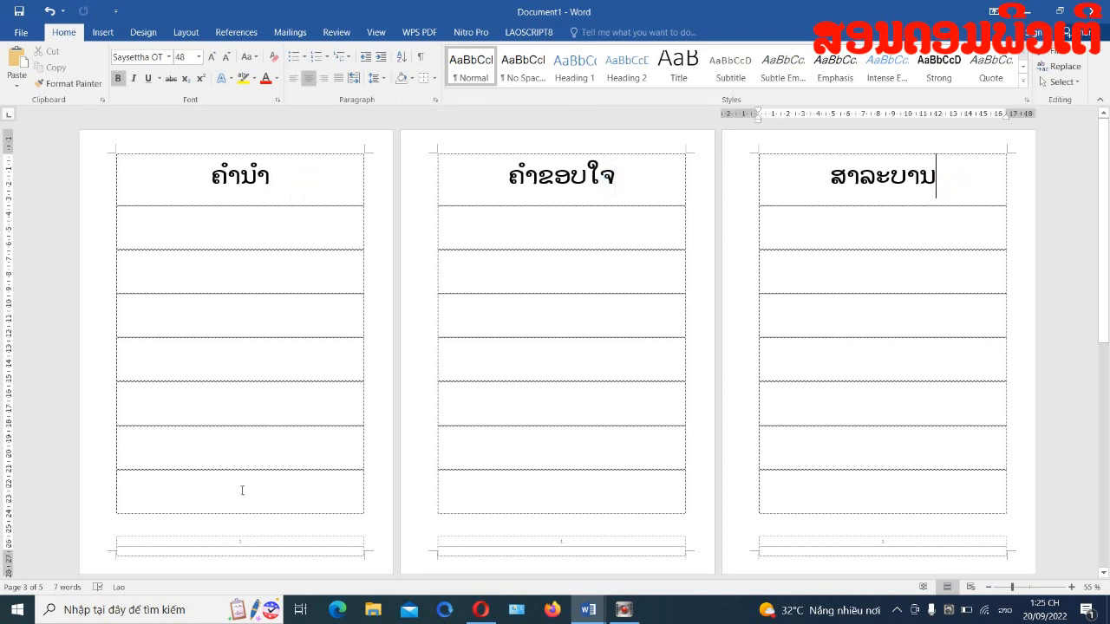
click(497, 488)
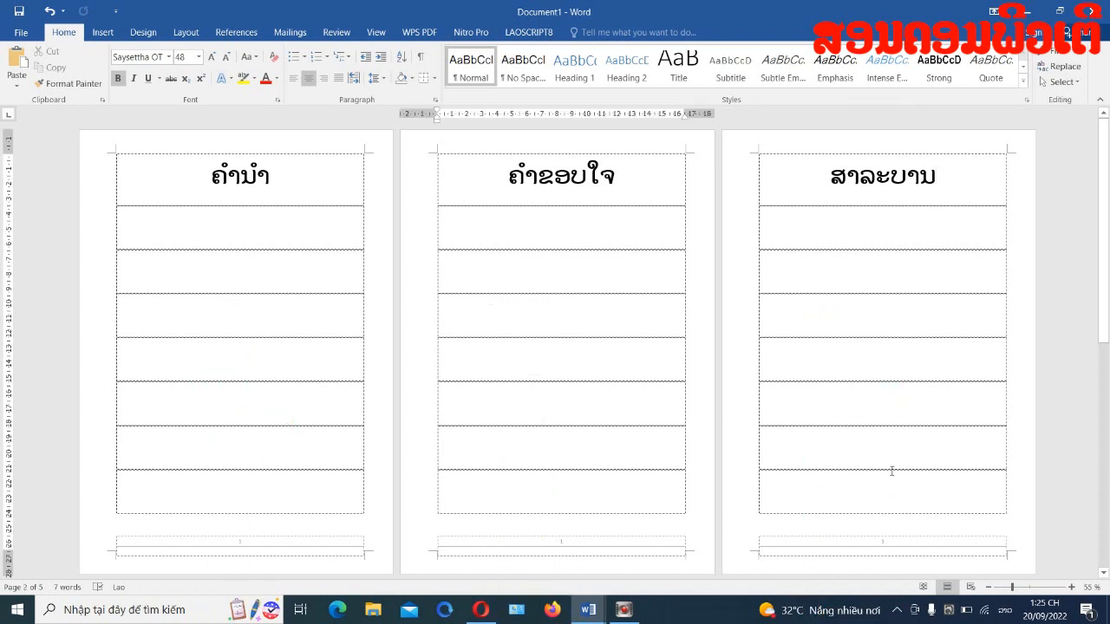
scroll(889, 470, down, 10)
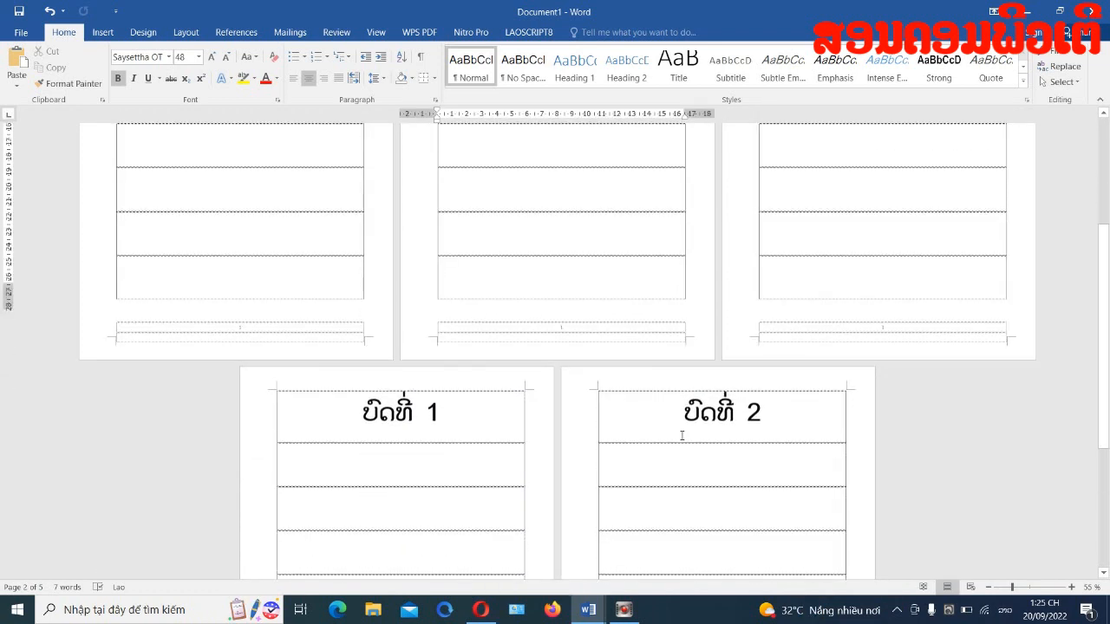
scroll(494, 330, down, 1)
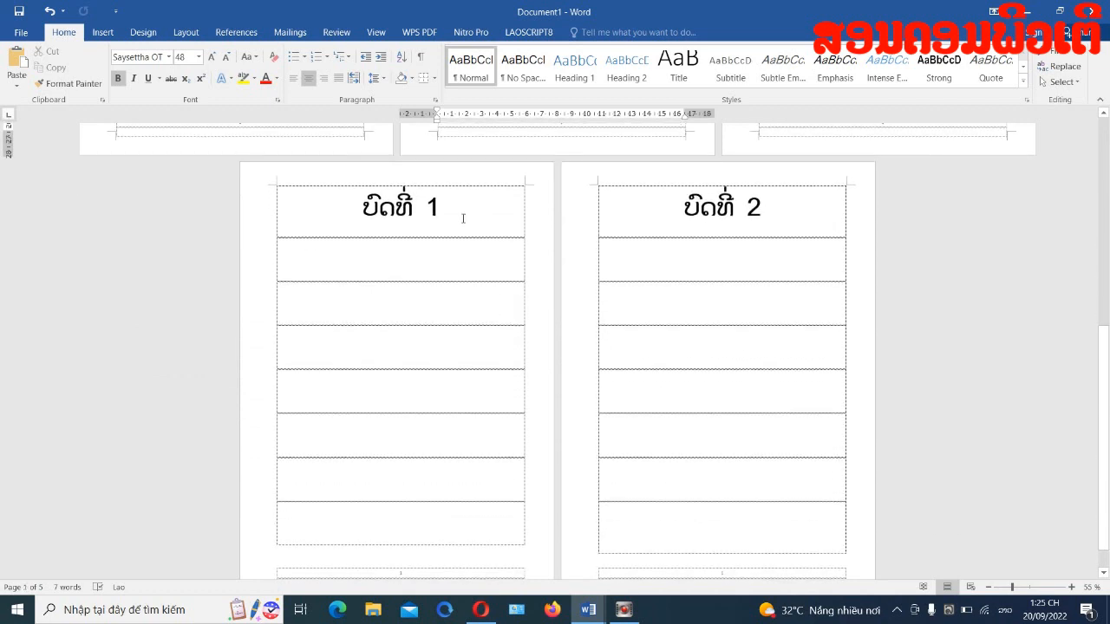
scroll(450, 217, down, 1)
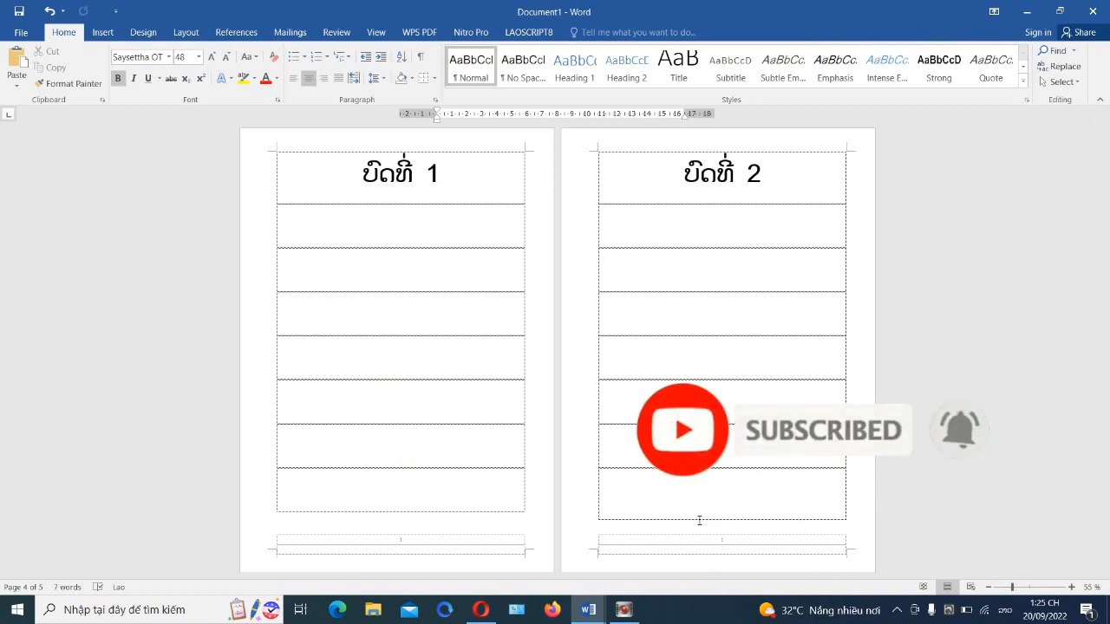
scroll(563, 468, up, 5)
scroll(566, 430, up, 4)
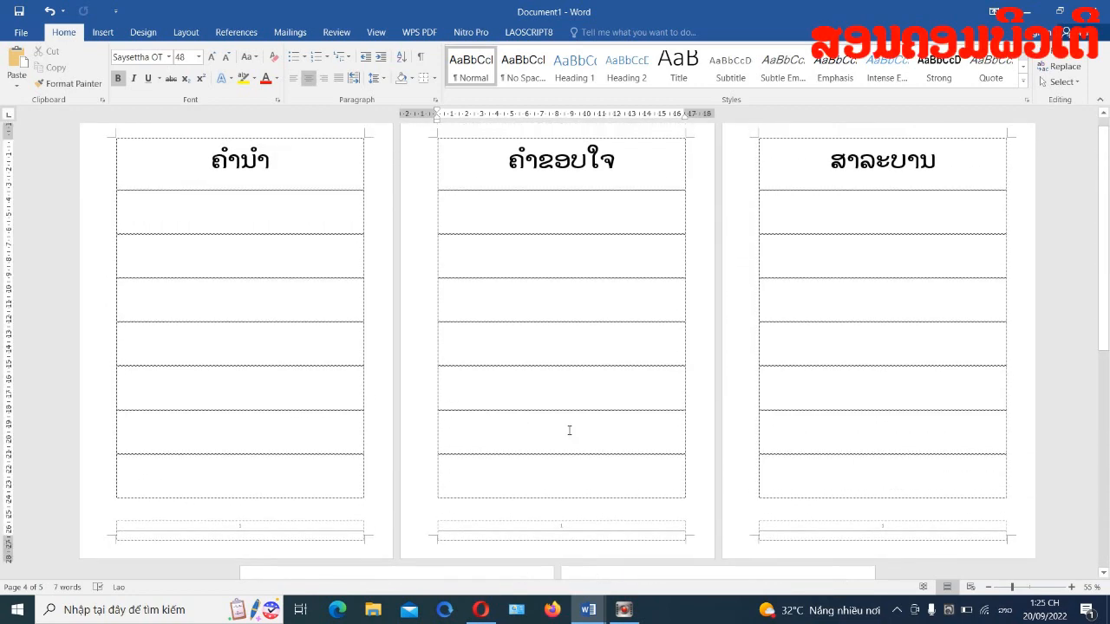
Insert centred page numbers at the bottom of the document's pages.
click(104, 33)
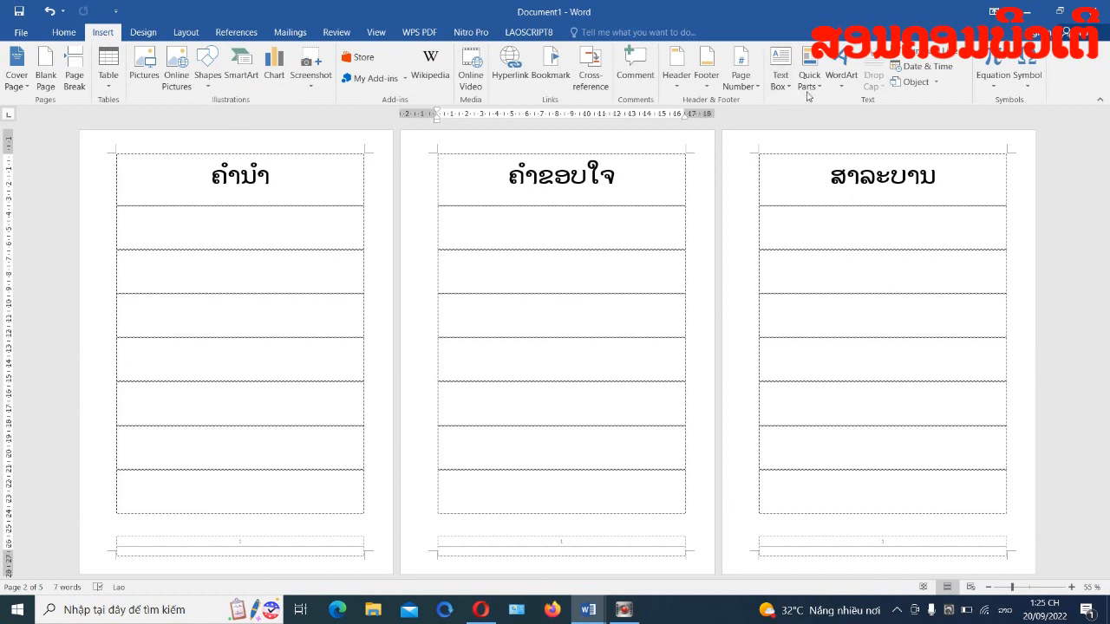
click(754, 86)
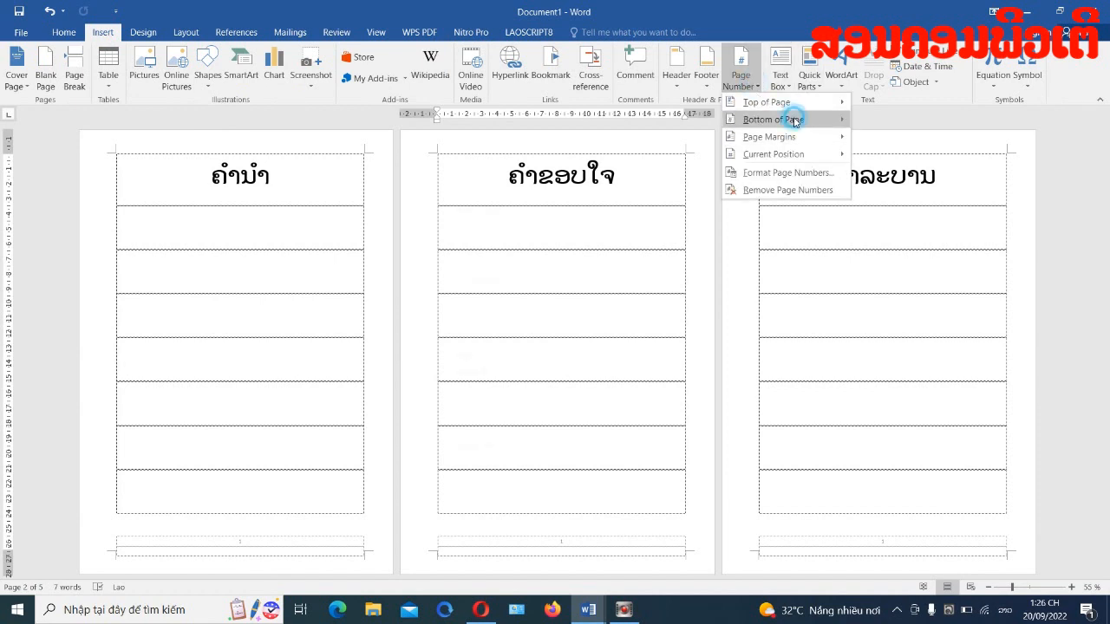
mouse_move(781, 119)
click(579, 245)
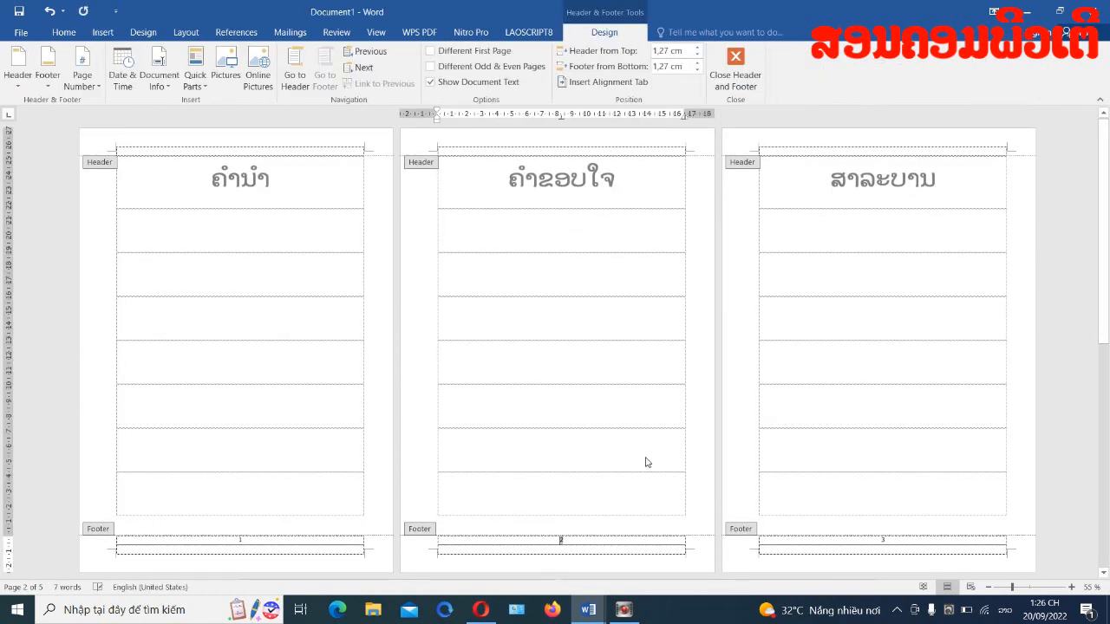
Examine the page numbers in the footers of the first three pages.
scroll(404, 471, down, 3)
key(ctrl+1)
click(280, 391)
drag(449, 361, 505, 411)
key(Escape)
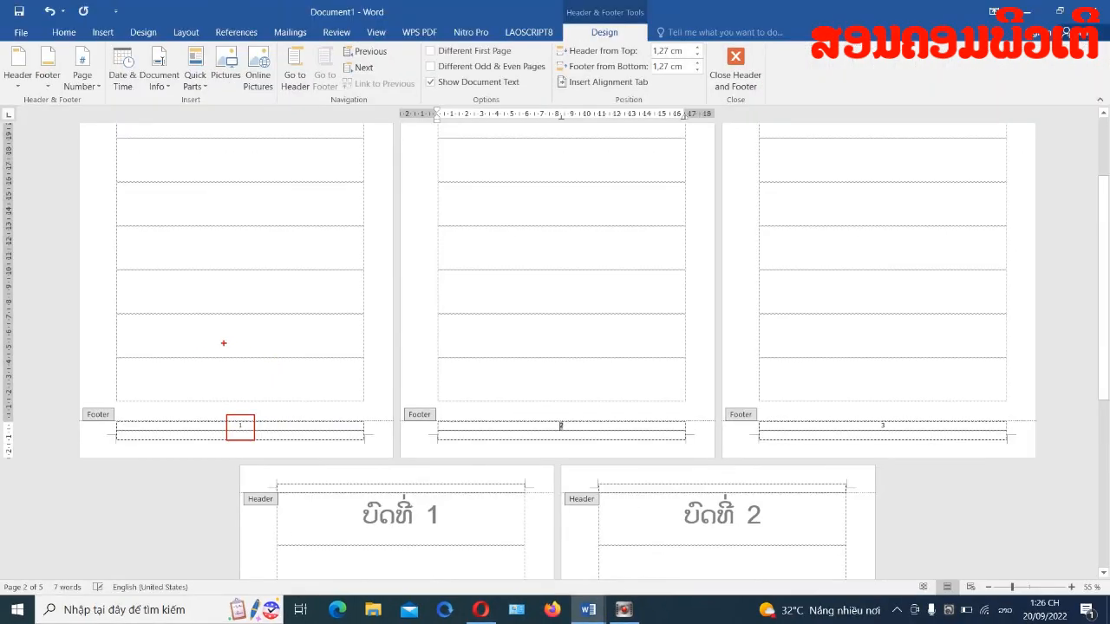
drag(532, 417, 595, 440)
drag(862, 418, 906, 439)
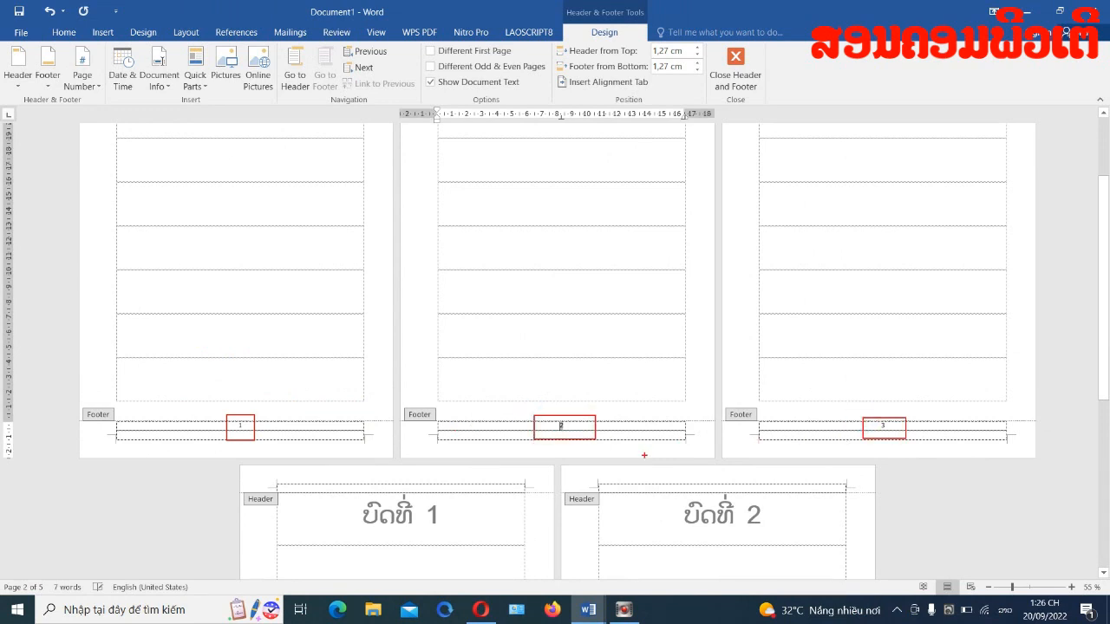
key(Escape)
scroll(503, 458, down, 5)
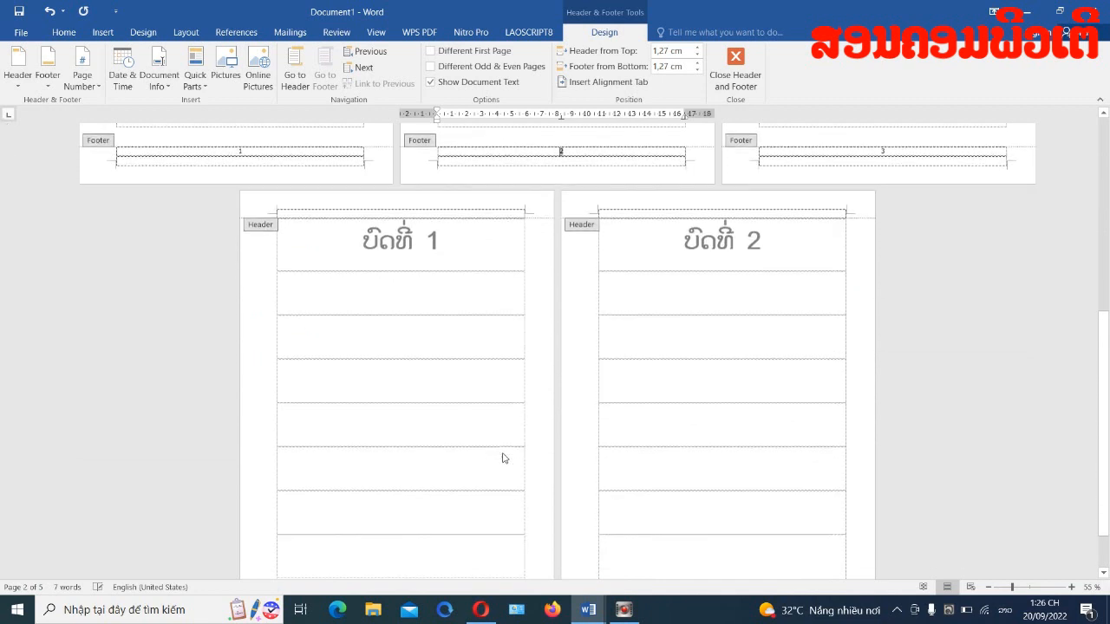
Replace the page number in the footer of the ບົດທີ່ 1 page with 1.
click(721, 541)
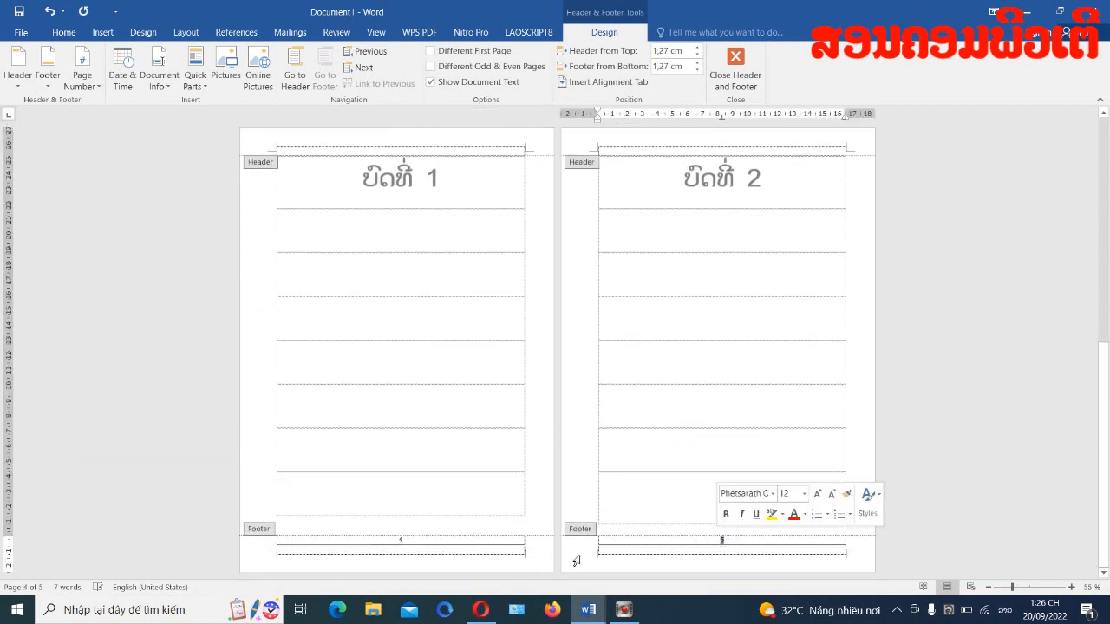
click(404, 540)
drag(409, 544, 358, 547)
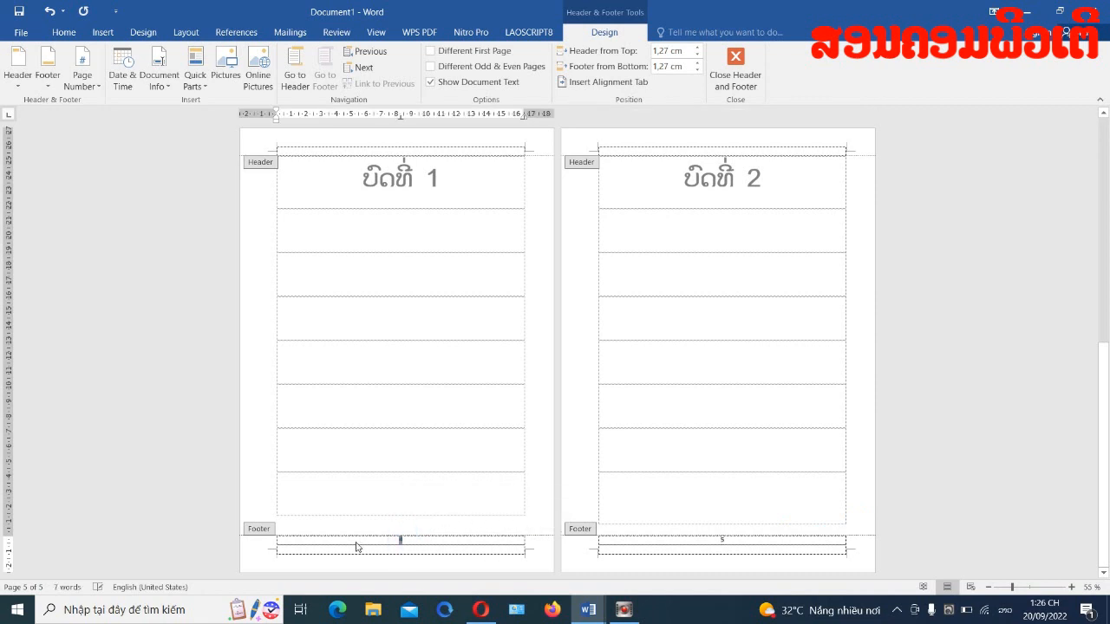
text(1)
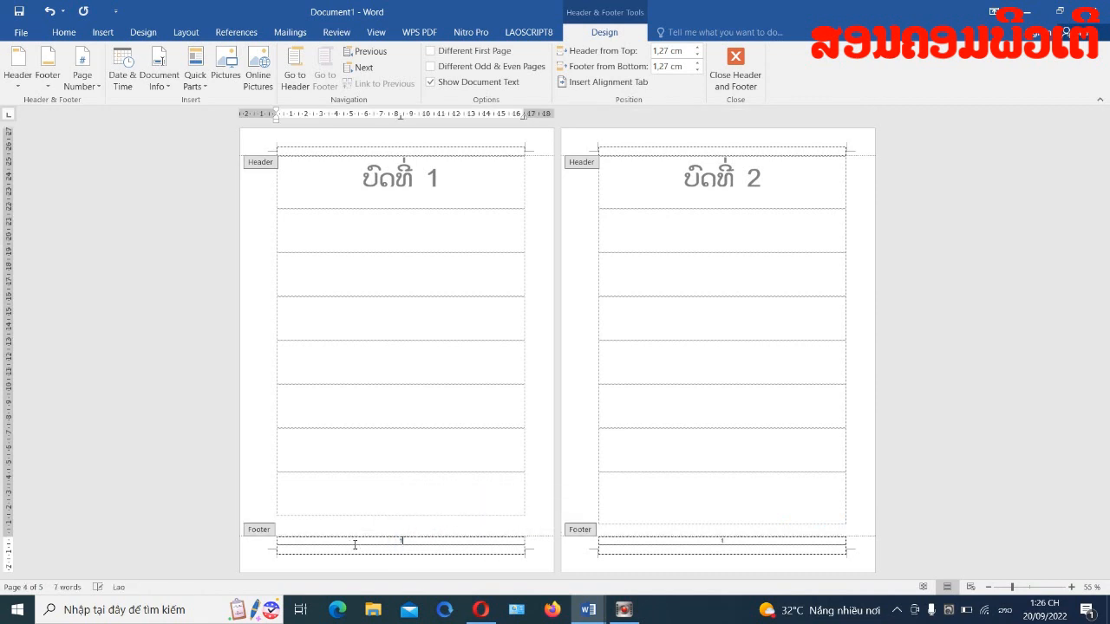
Compare the footer page numbers across the front-matter pages and the chapter pages.
scroll(436, 419, up, 5)
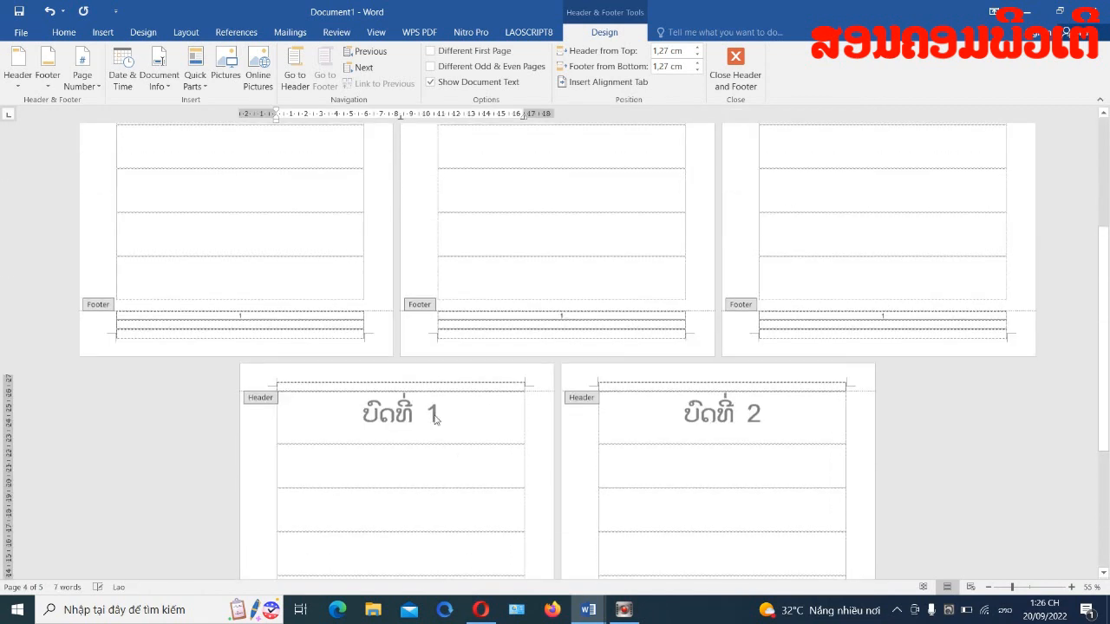
scroll(551, 371, up, 1)
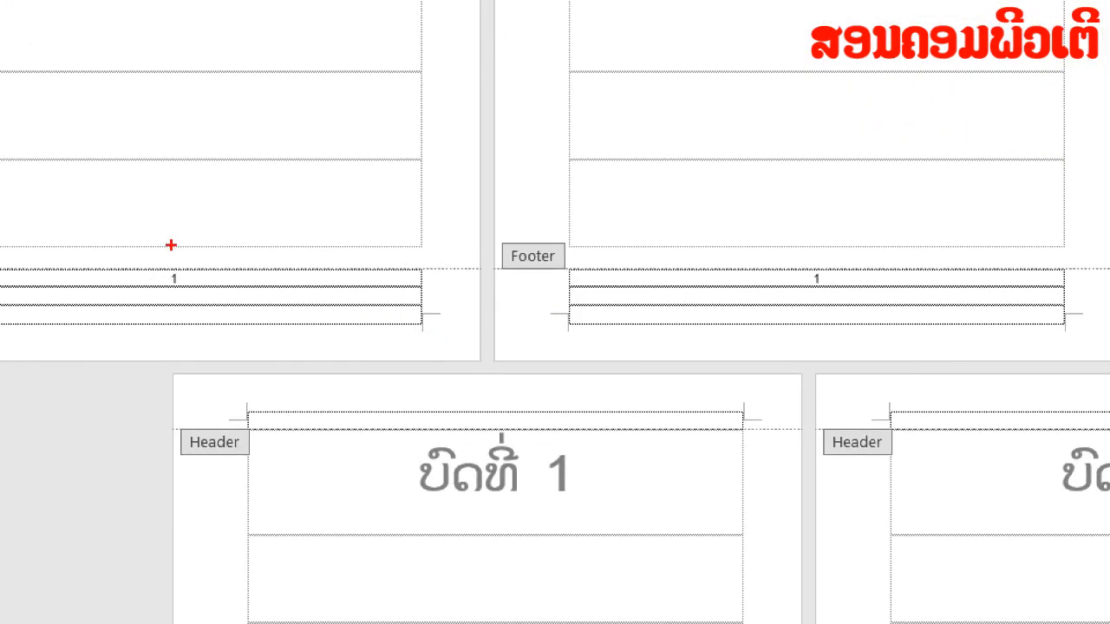
drag(151, 255, 204, 307)
drag(795, 262, 884, 312)
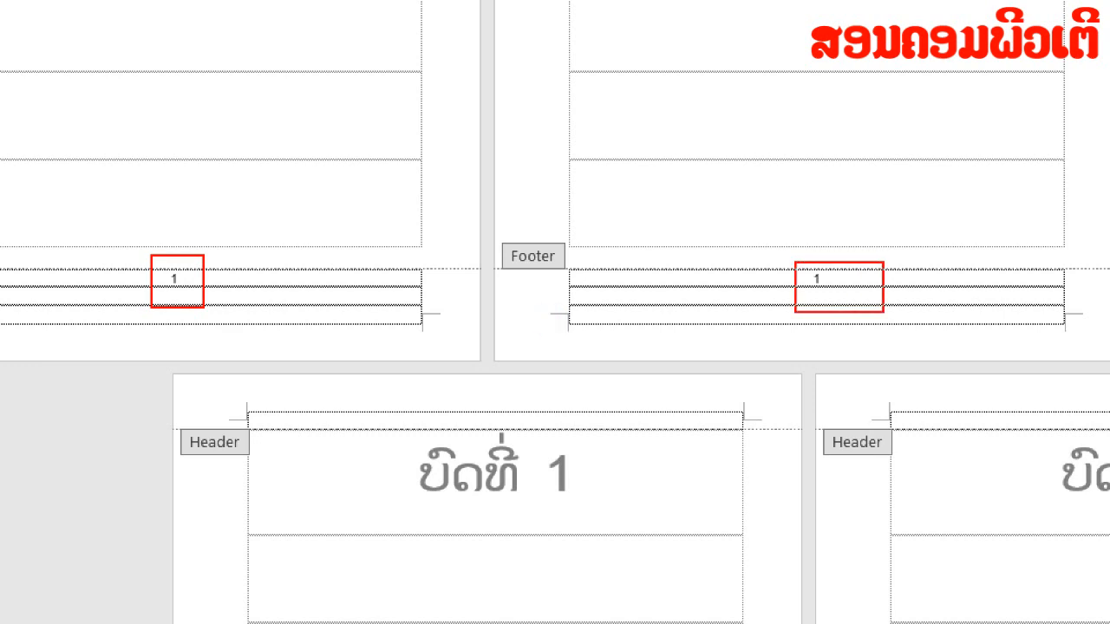
drag(841, 245, 917, 54)
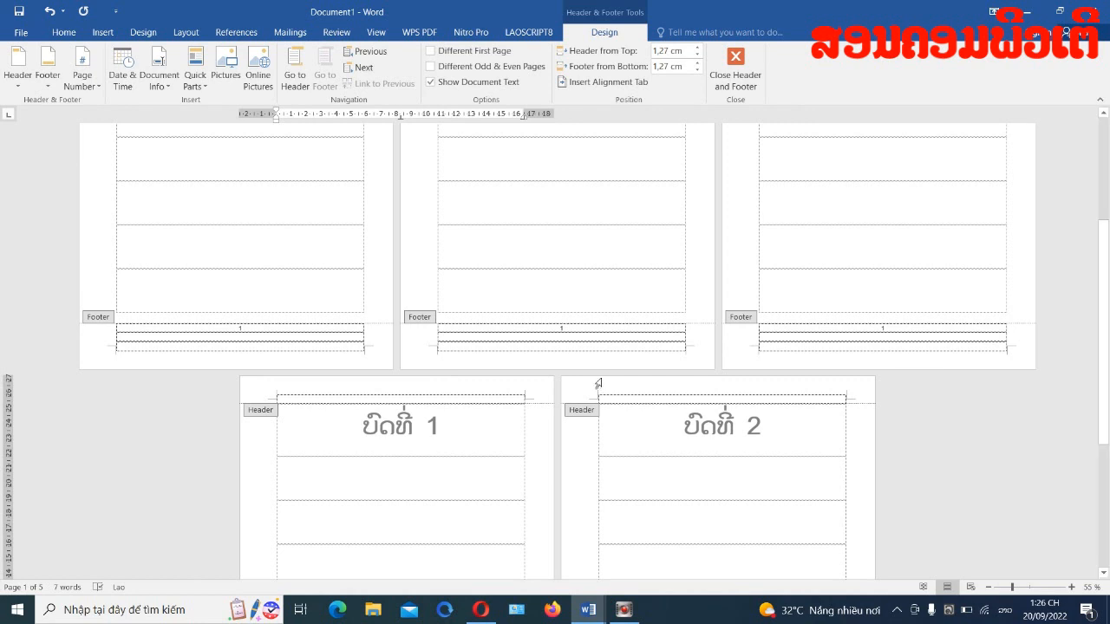
click(570, 299)
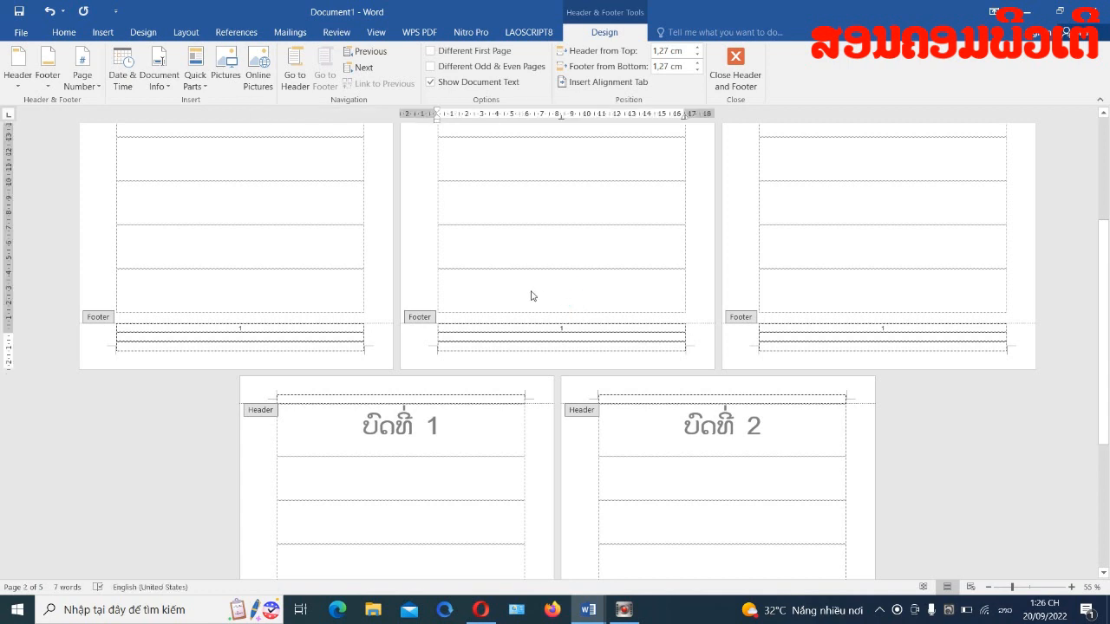
scroll(544, 296, up, 3)
scroll(547, 297, up, 3)
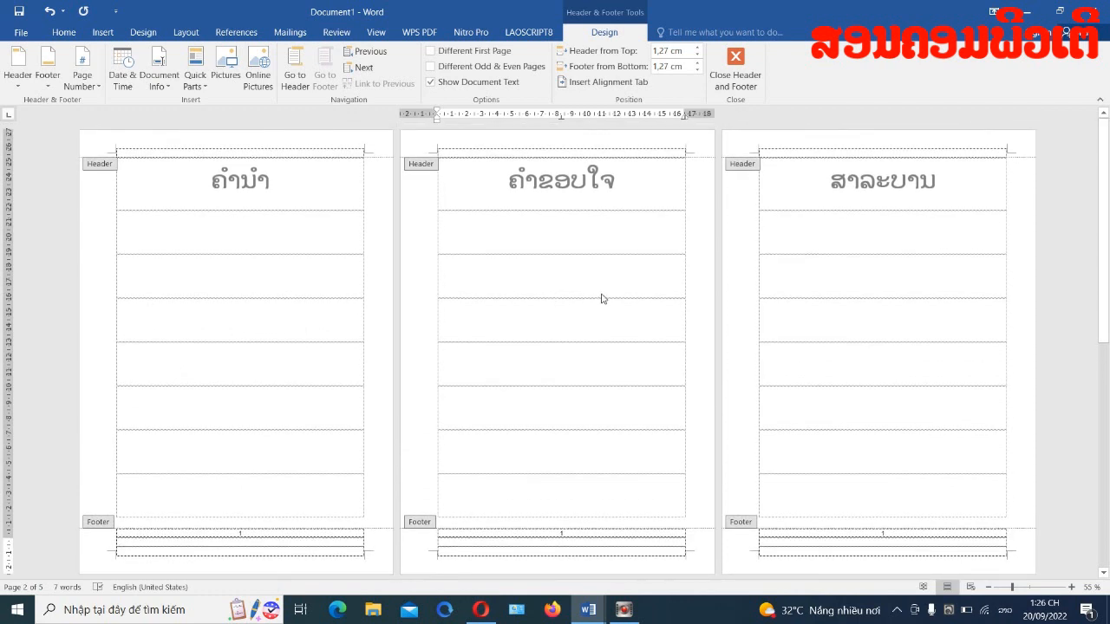
scroll(599, 295, down, 1)
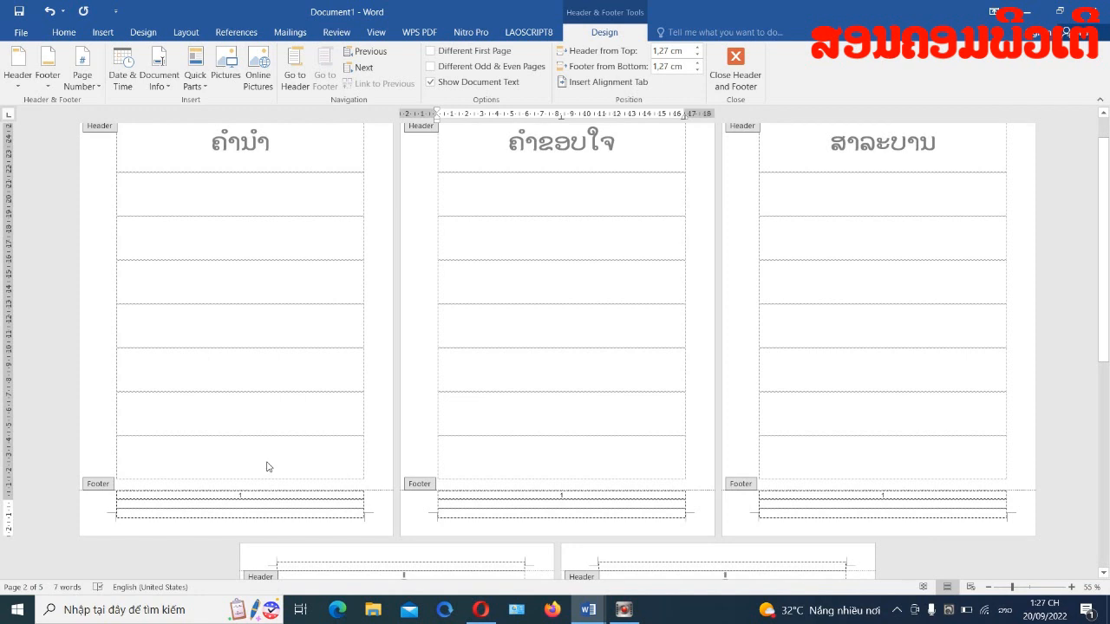
scroll(287, 448, up, 1)
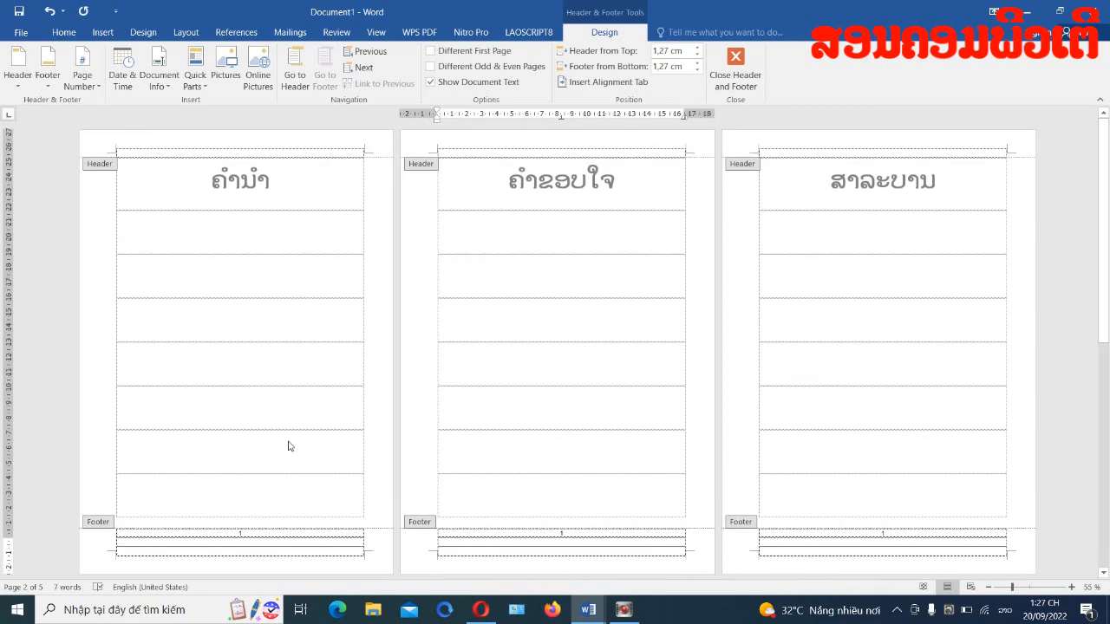
ctrl+scroll(350, 451, down, 2)
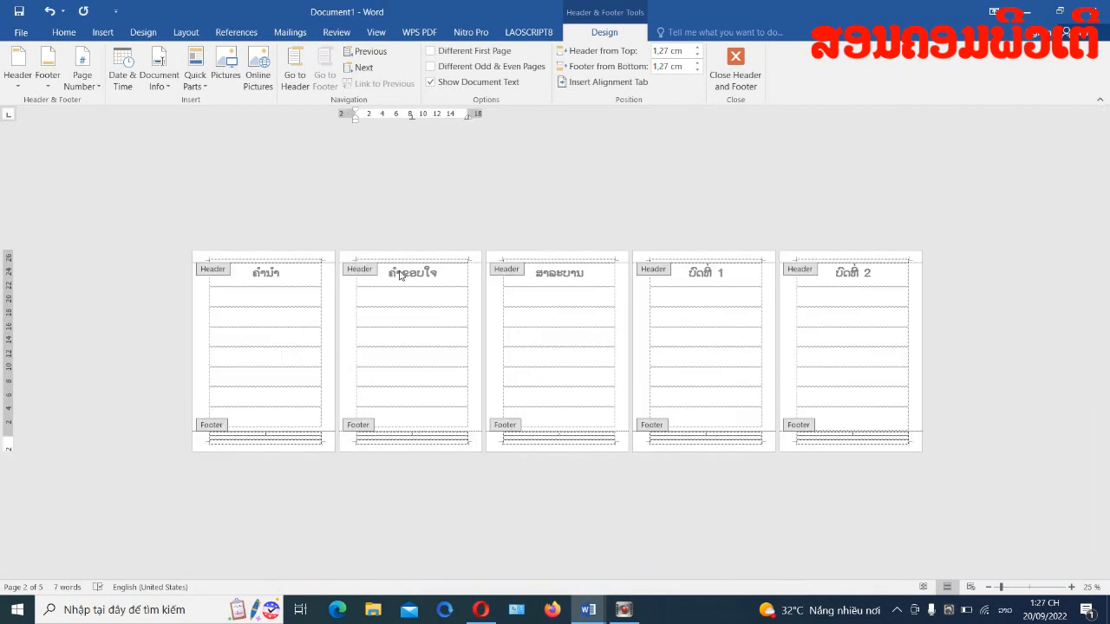
ctrl+scroll(357, 240, up, 2)
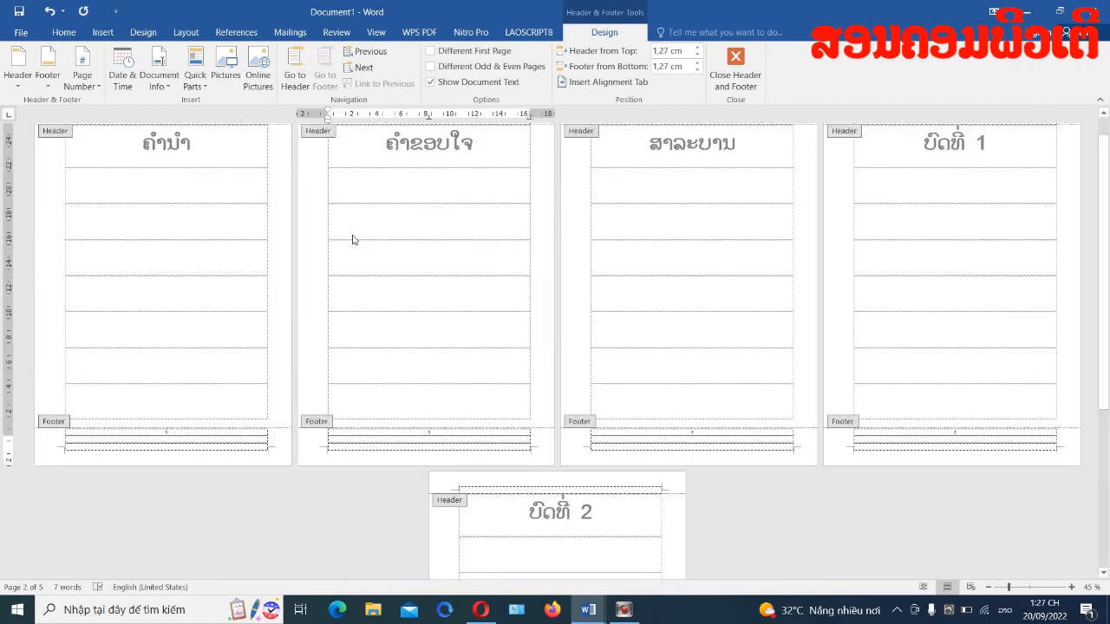
scroll(353, 237, up, 1)
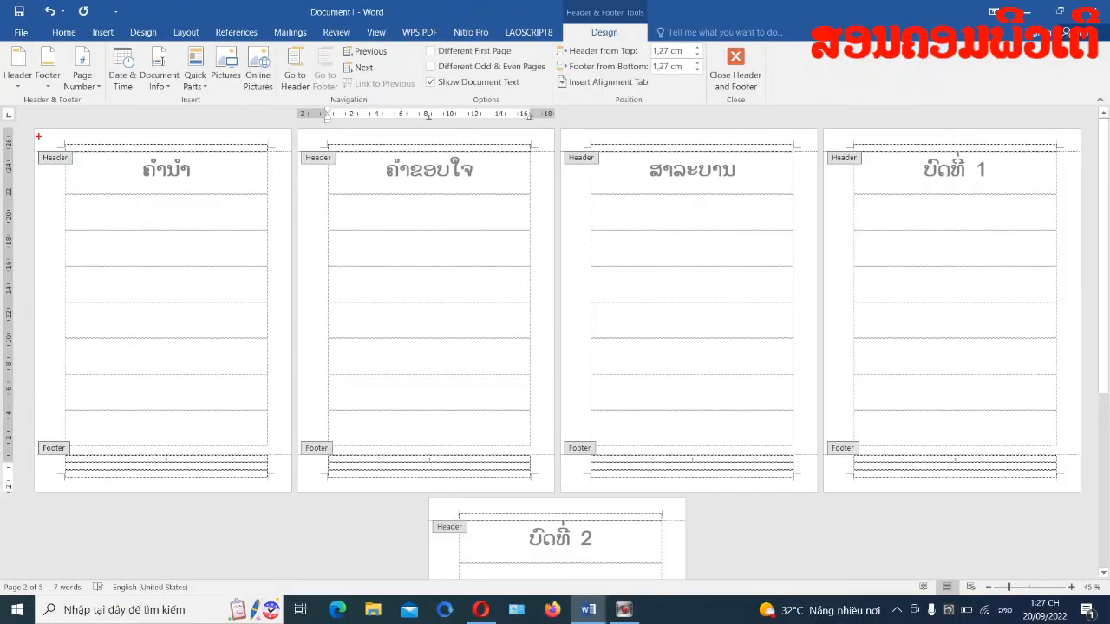
mouse_move(31, 132)
mouse_down()
mouse_move(406, 215)
mouse_move(744, 374)
mouse_move(802, 520)
mouse_move(813, 499)
mouse_up()
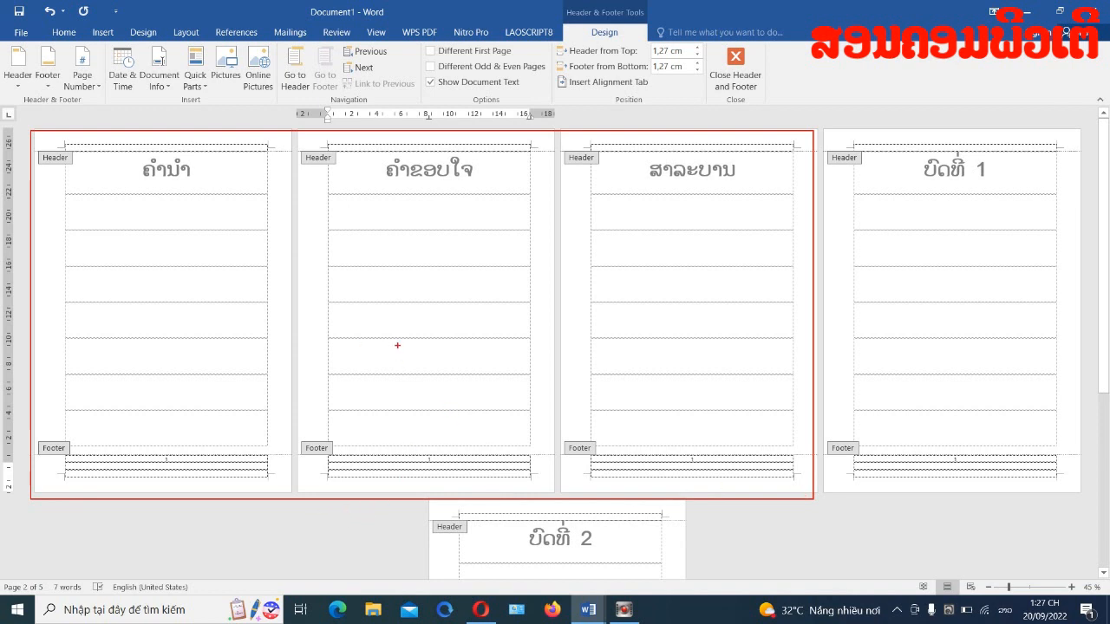
text(Section 1)
mouse_move(841, 139)
mouse_down()
mouse_move(923, 462)
mouse_move(1086, 494)
mouse_up()
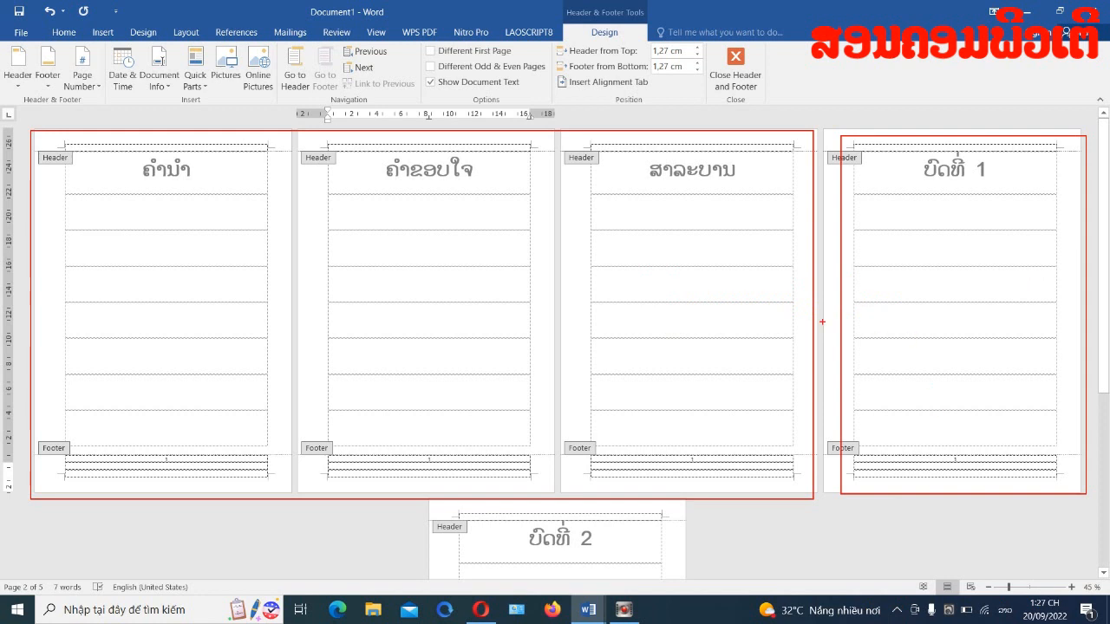
key(Escape)
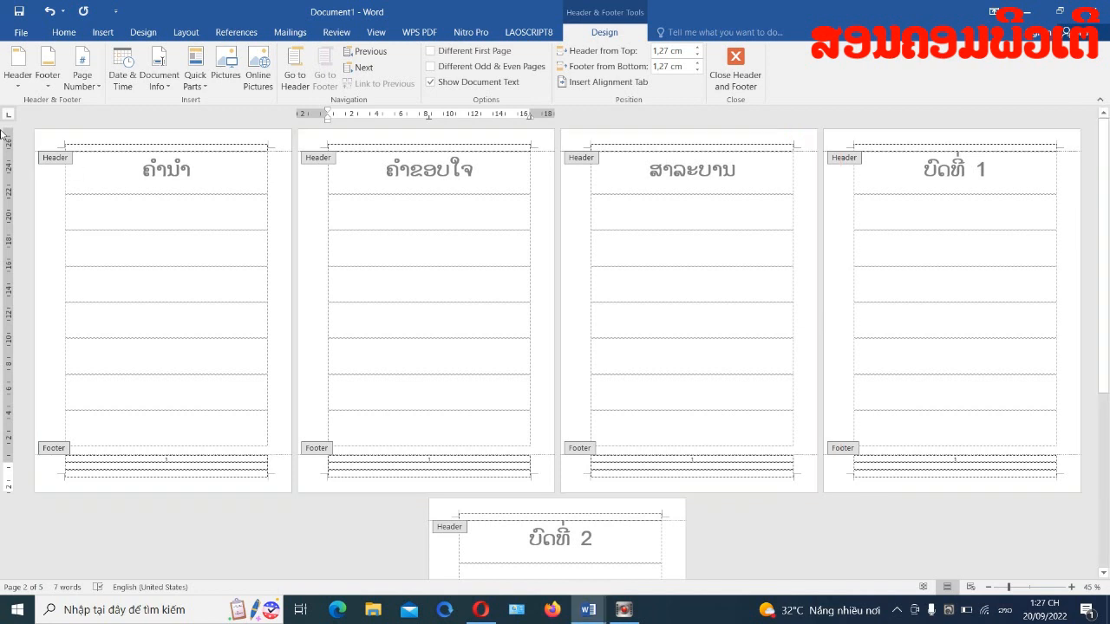
scroll(266, 357, down, 2)
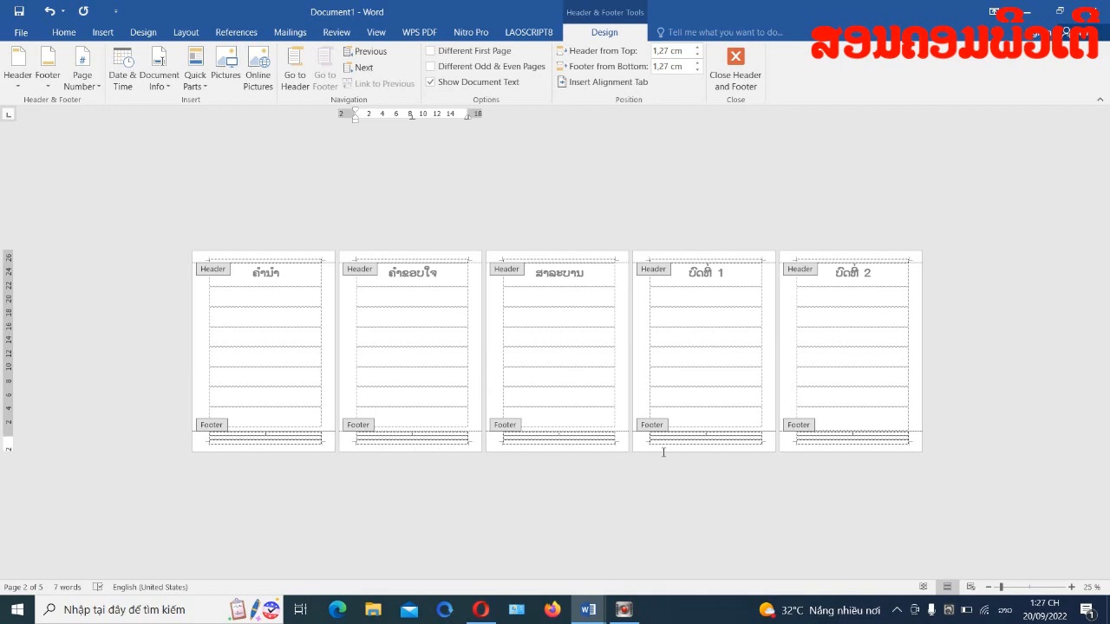
scroll(663, 452, up, 4)
scroll(661, 434, up, 5)
scroll(661, 371, down, 2)
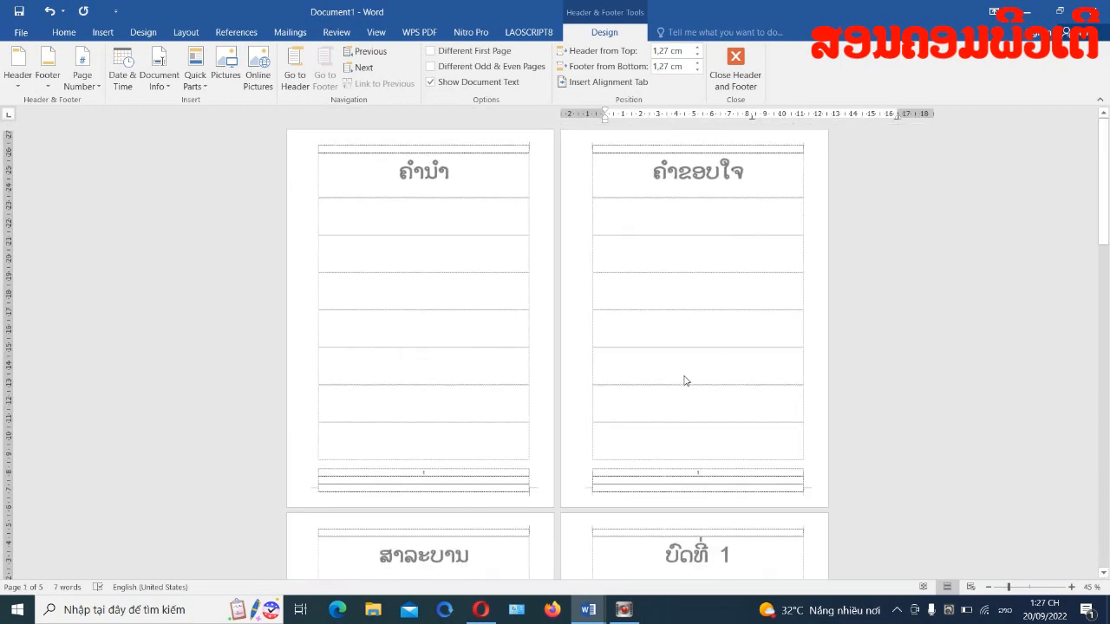
scroll(686, 379, down, 3)
scroll(686, 379, up, 3)
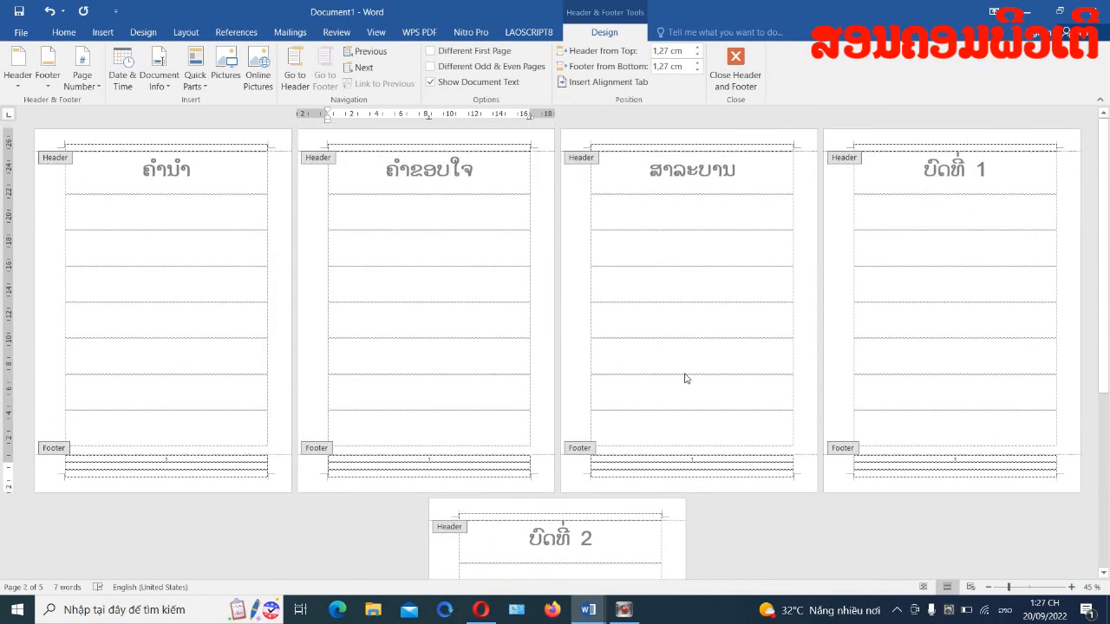
scroll(892, 310, up, 1)
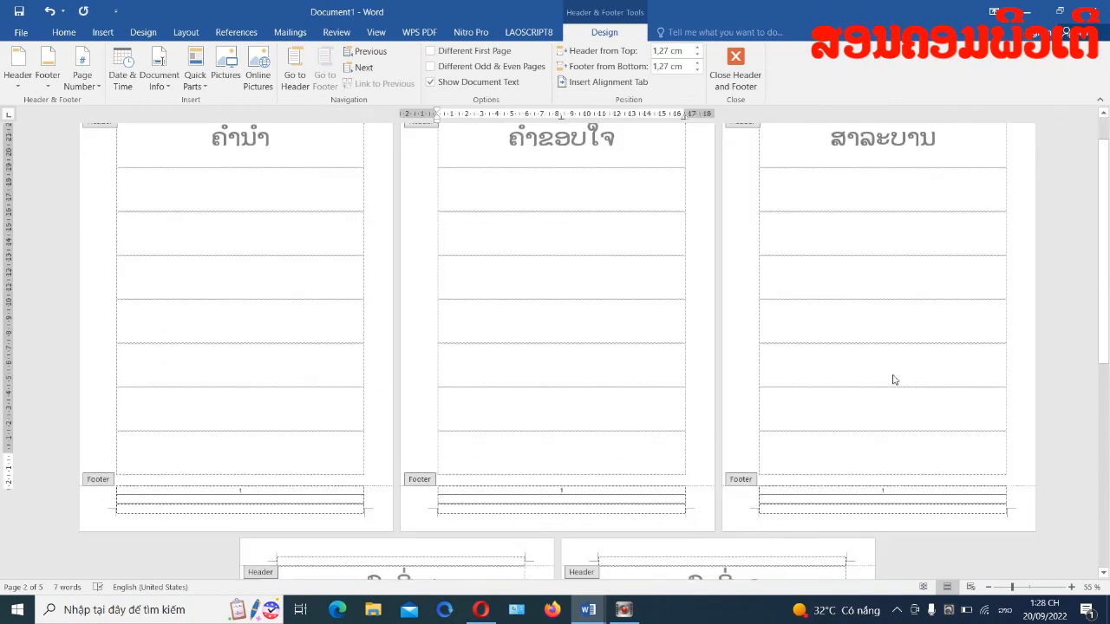
scroll(888, 315, down, 3)
scroll(878, 384, up, 3)
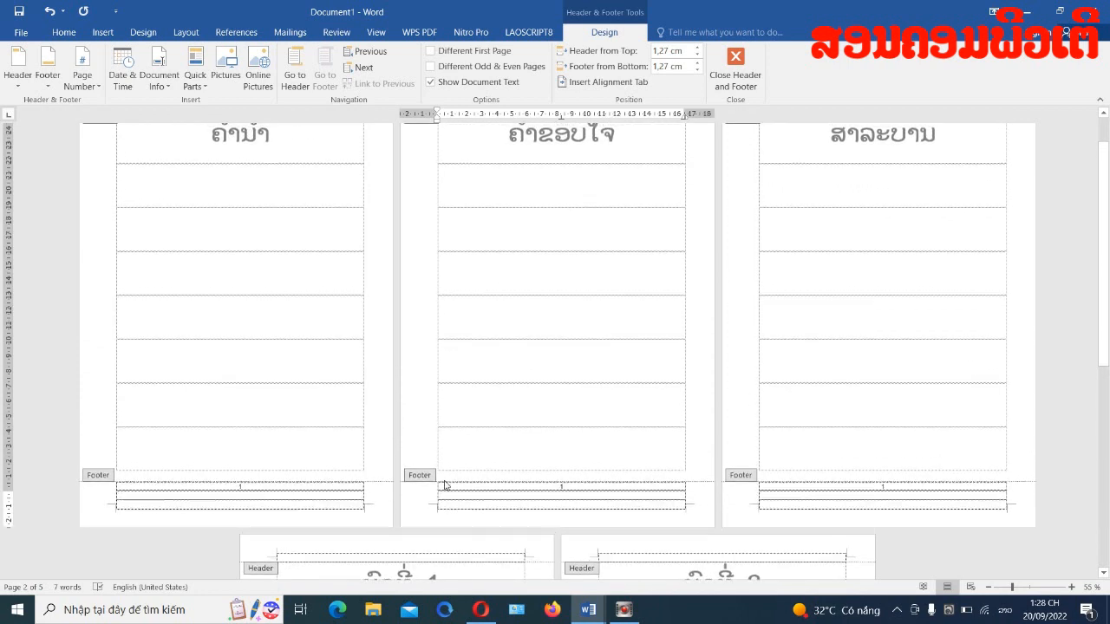
Leave footer editing and return to the body text of the first page.
double_click(235, 398)
scroll(388, 406, down, 2)
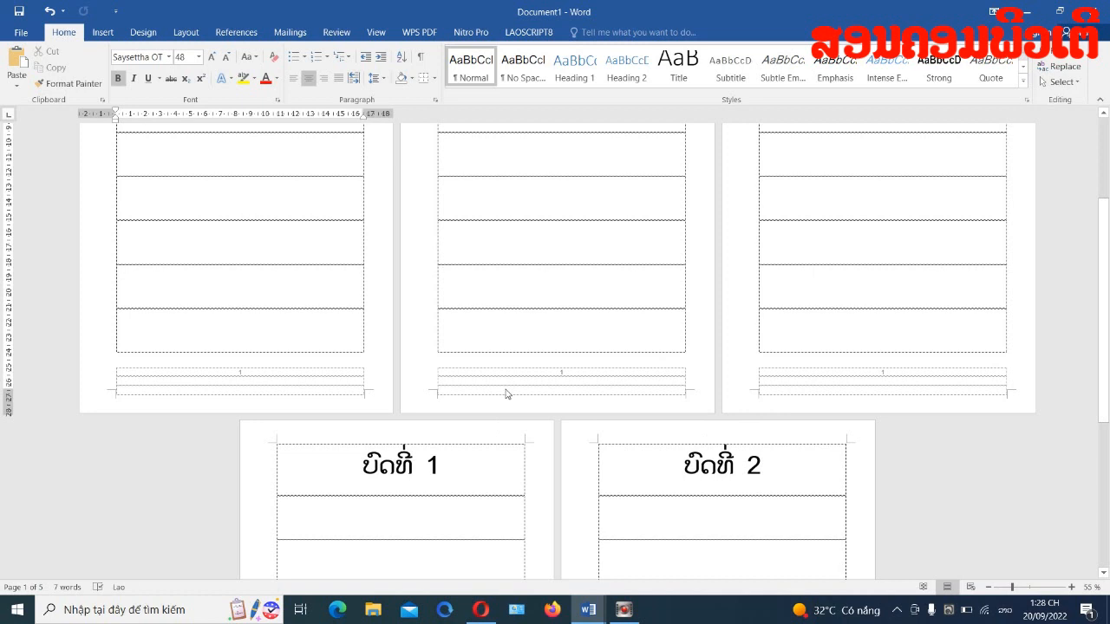
Review the three front-matter pages and the point where the ສາລະບານ page ends and the ບົດທີ່ 1 page begins.
scroll(781, 425, up, 2)
scroll(848, 382, up, 3)
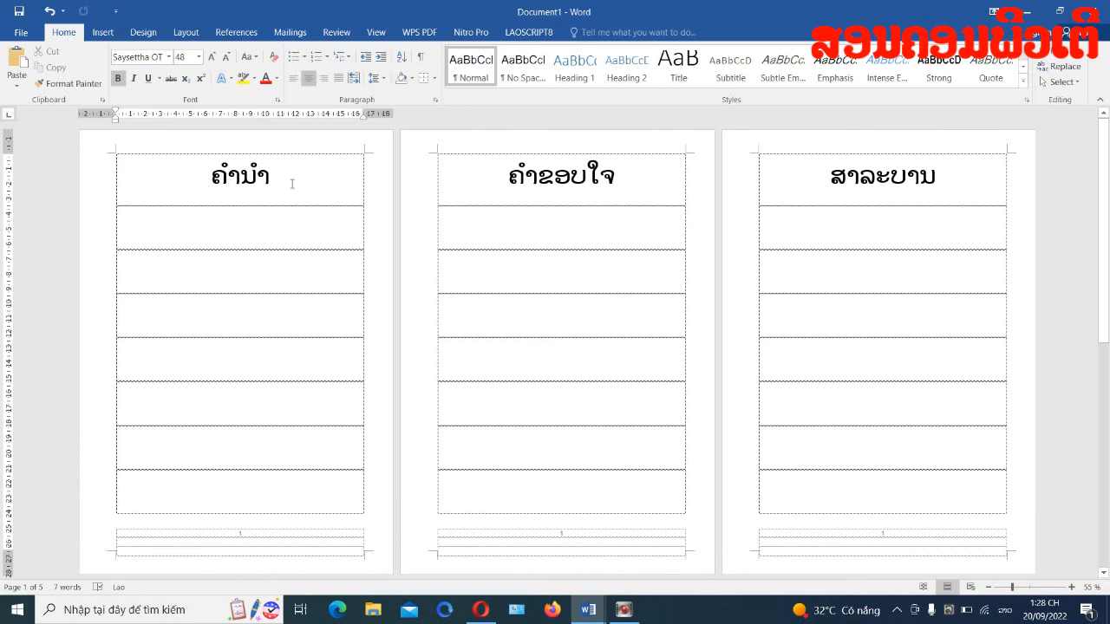
scroll(922, 260, down, 3)
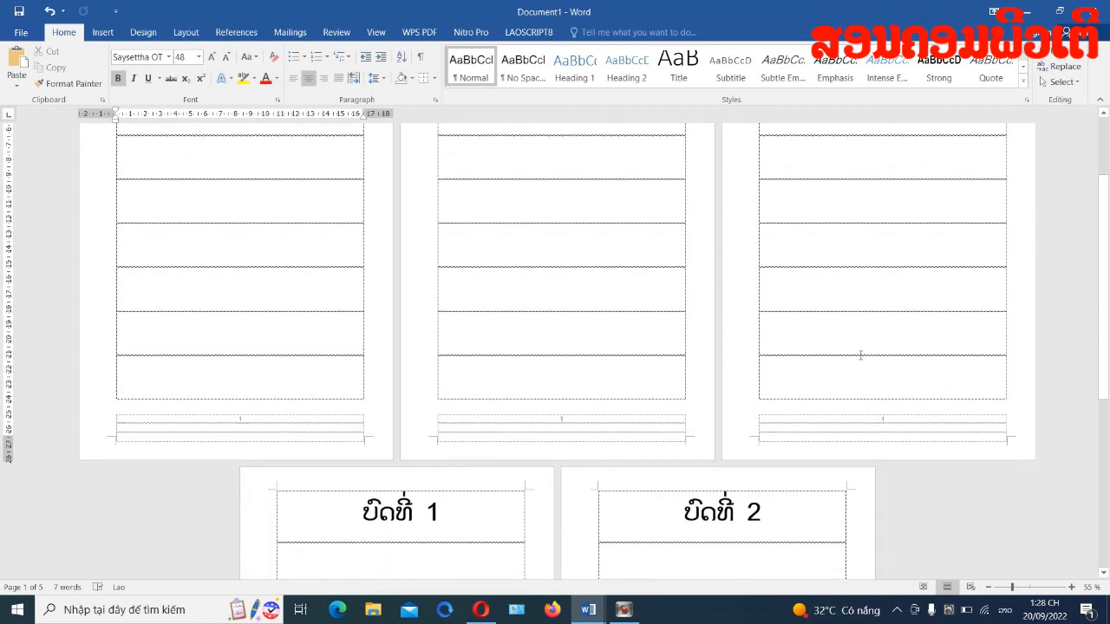
click(780, 397)
double_click(888, 388)
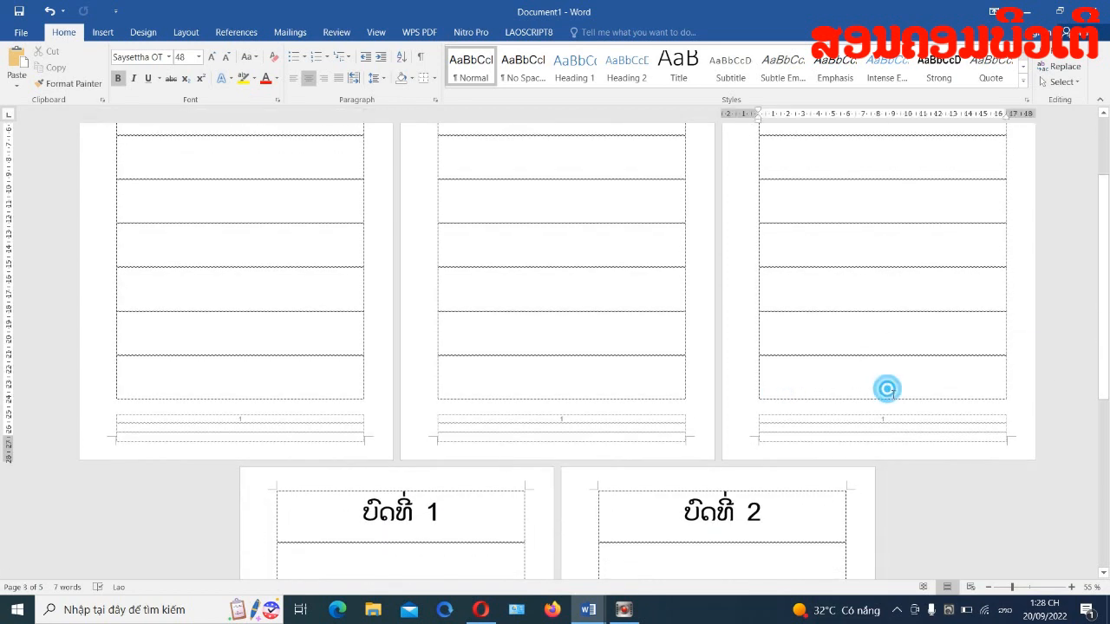
click(935, 391)
scroll(925, 393, down, 2)
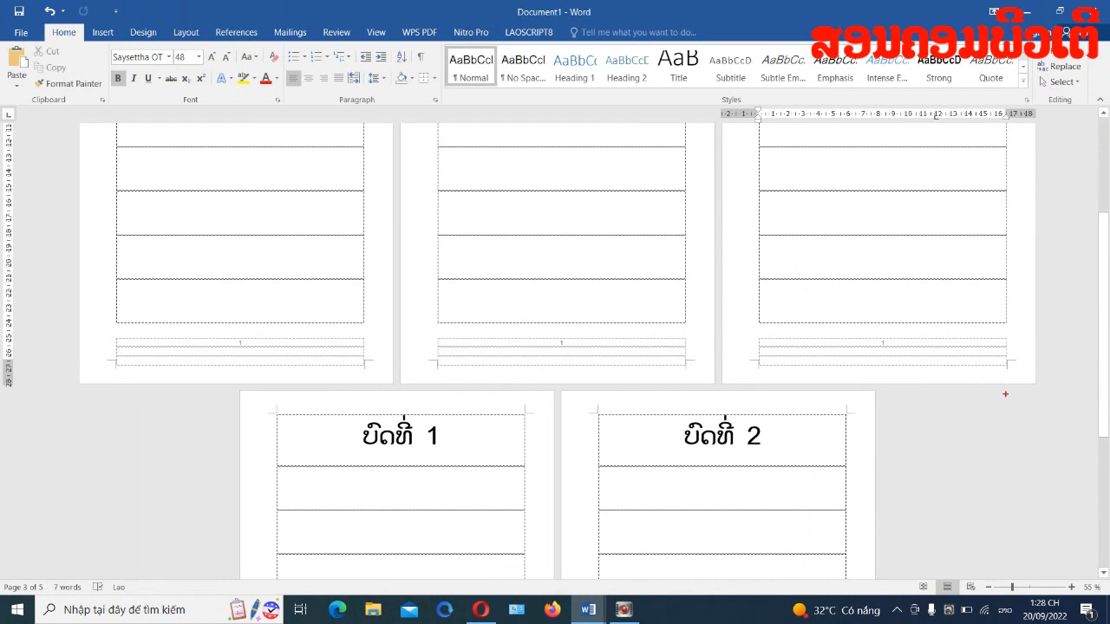
mouse_move(1022, 378)
mouse_down()
mouse_move(470, 329)
mouse_move(211, 347)
mouse_move(818, 421)
mouse_move(1109, 524)
mouse_move(1058, 457)
mouse_up()
mouse_move(1030, 371)
mouse_down()
mouse_move(342, 309)
mouse_move(35, 109)
mouse_move(62, 109)
mouse_up()
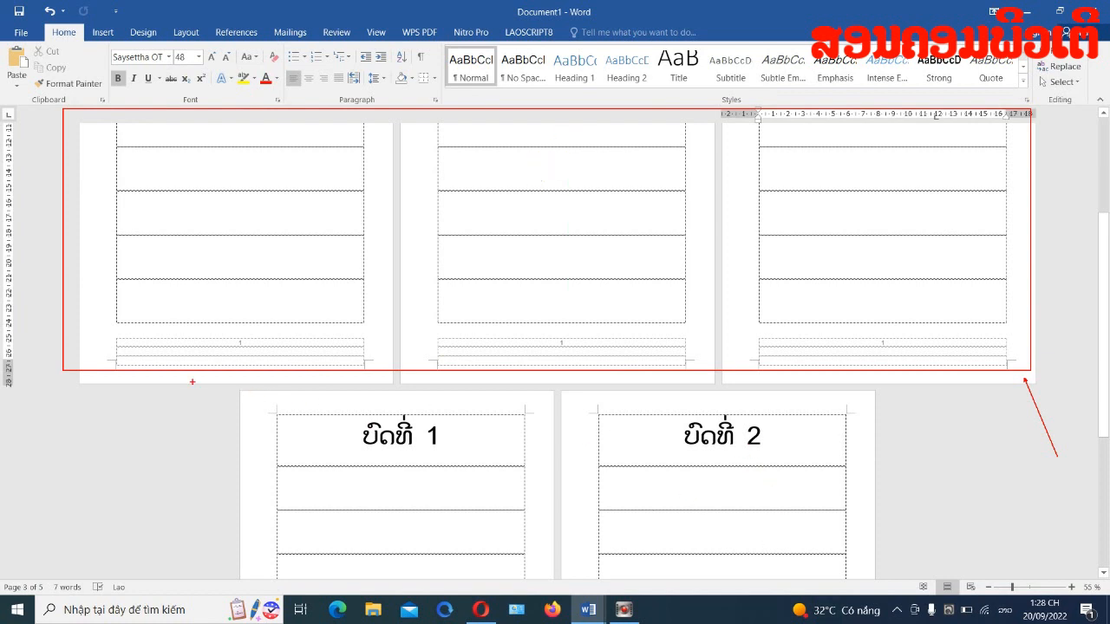
key(Escape)
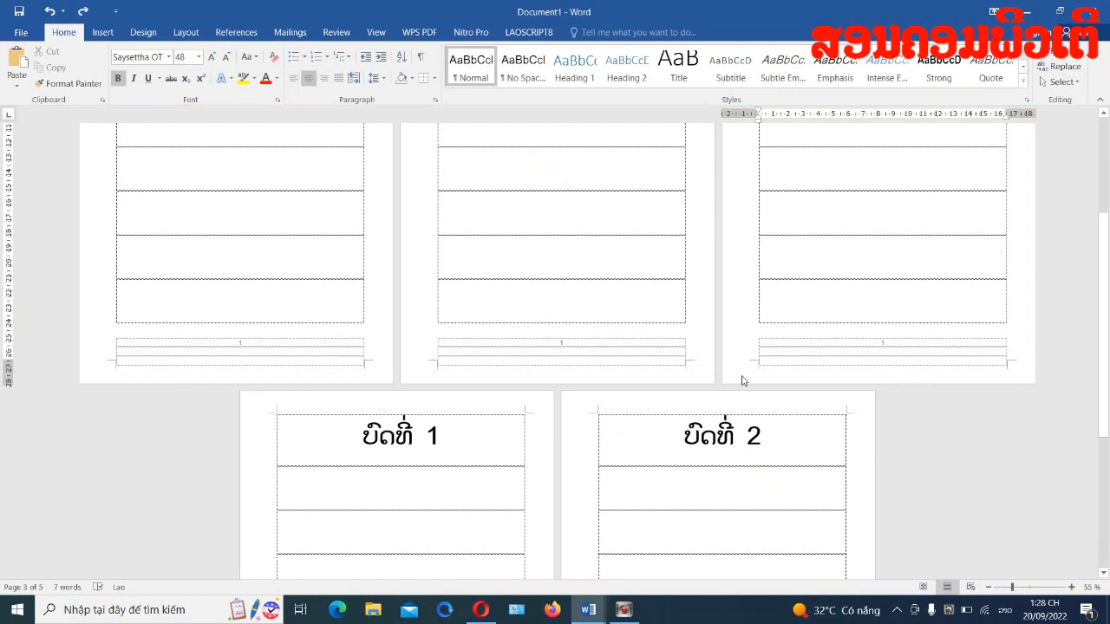
Insert a Next Page section break on the last line of the ສາລະບານ page.
click(923, 298)
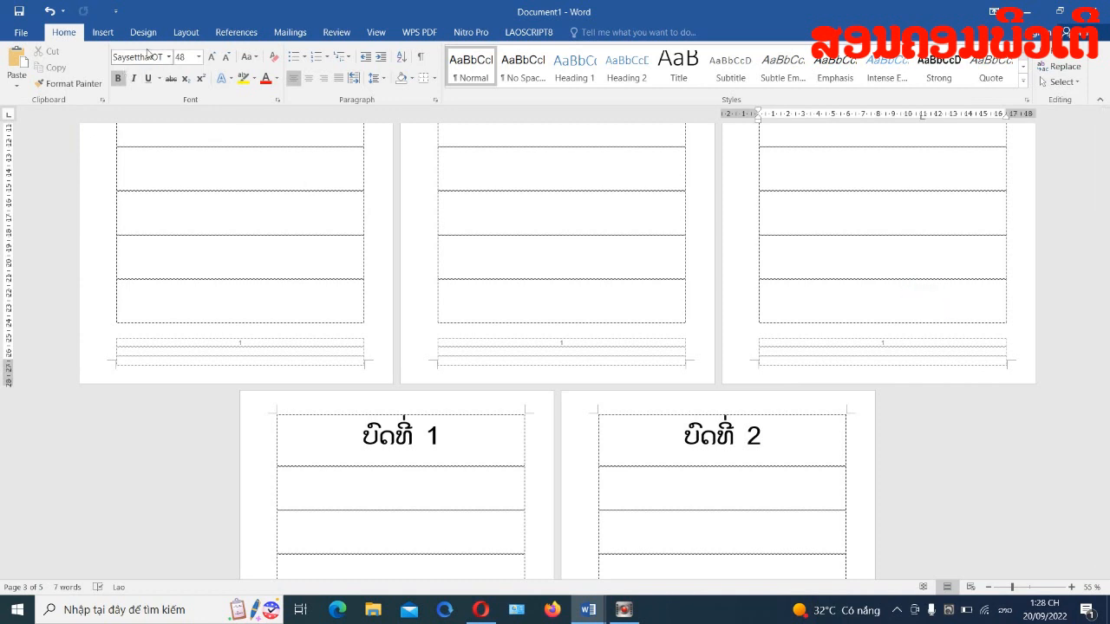
click(187, 32)
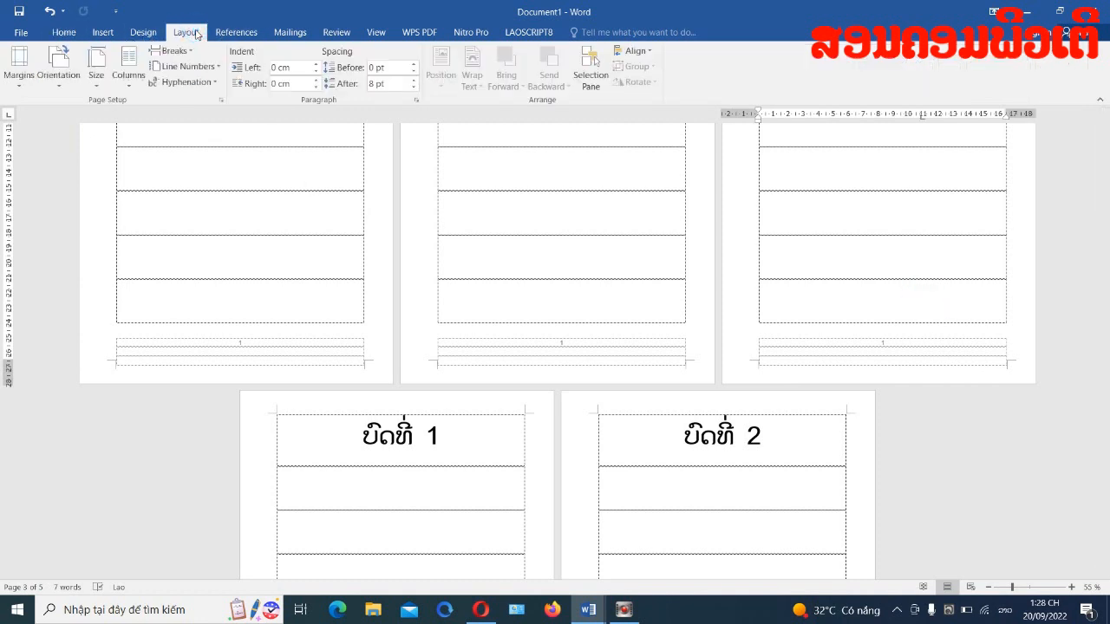
click(174, 50)
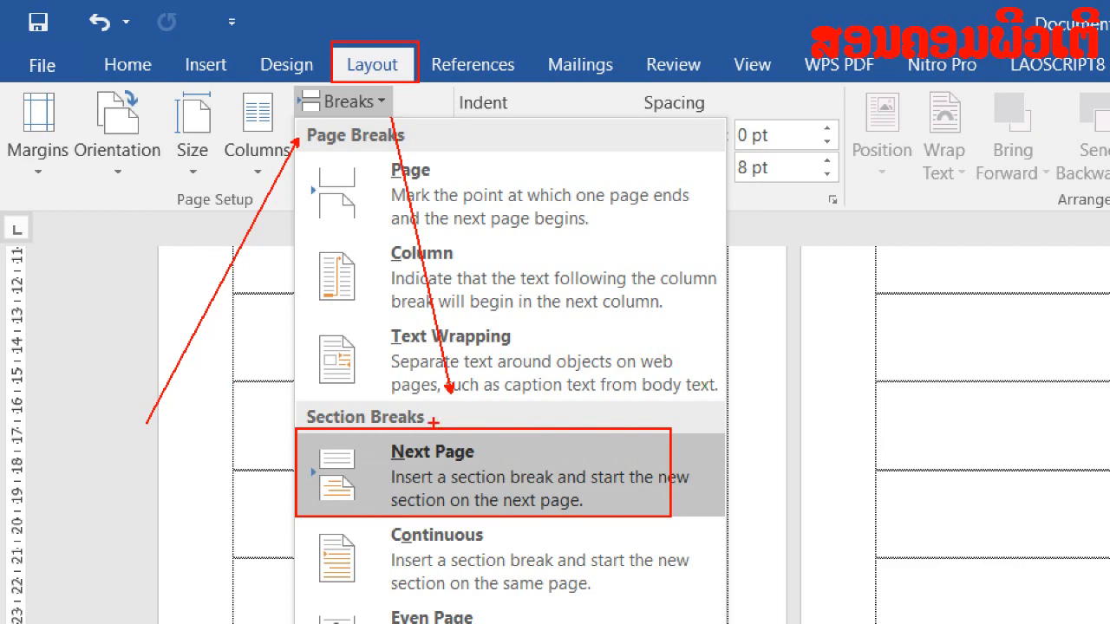
click(433, 453)
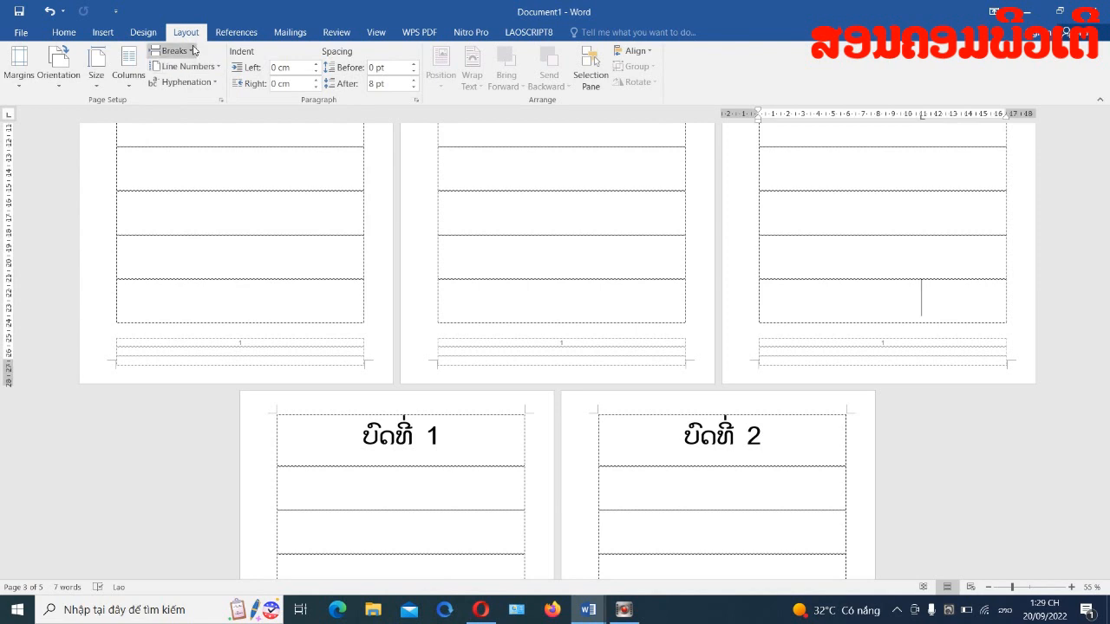
click(194, 50)
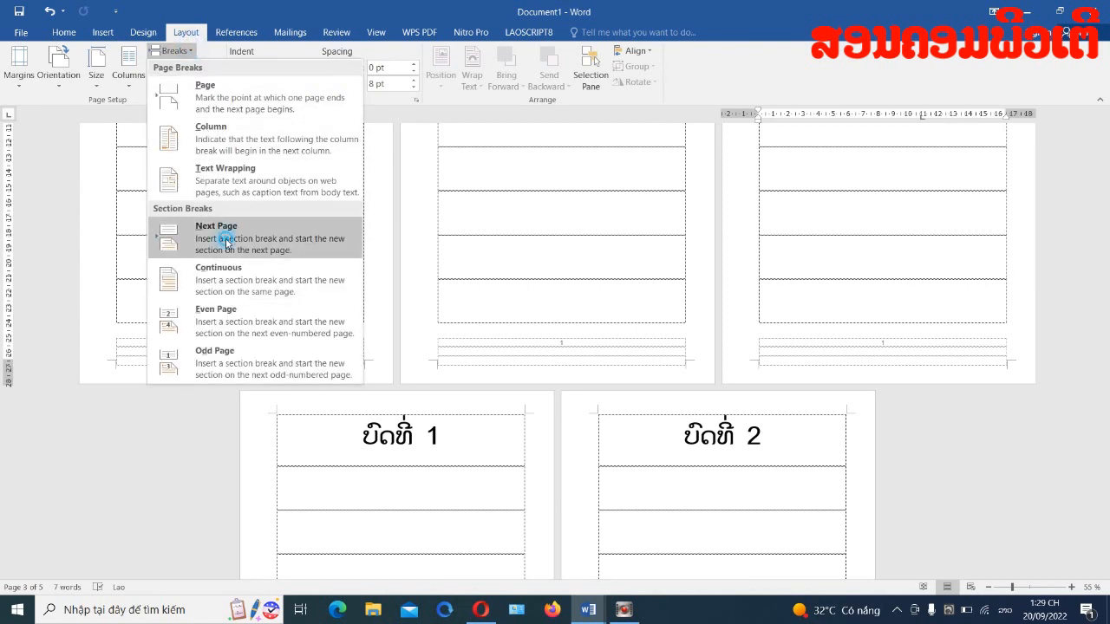
click(227, 243)
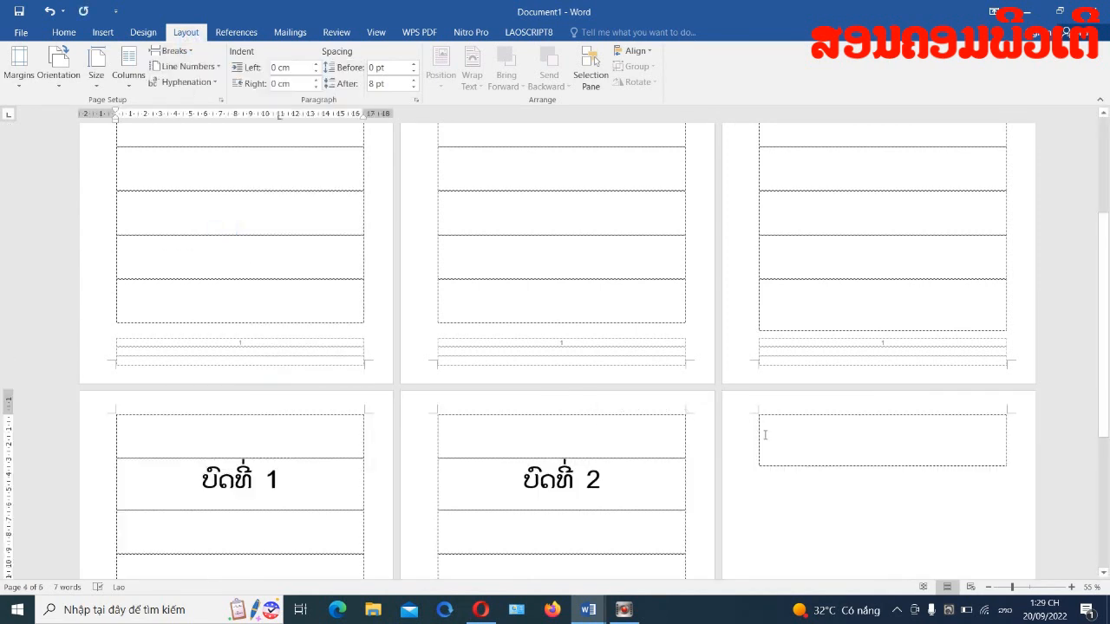
Remove the extra blank page after the ບົດທີ່ 2 page.
scroll(803, 488, up, 5)
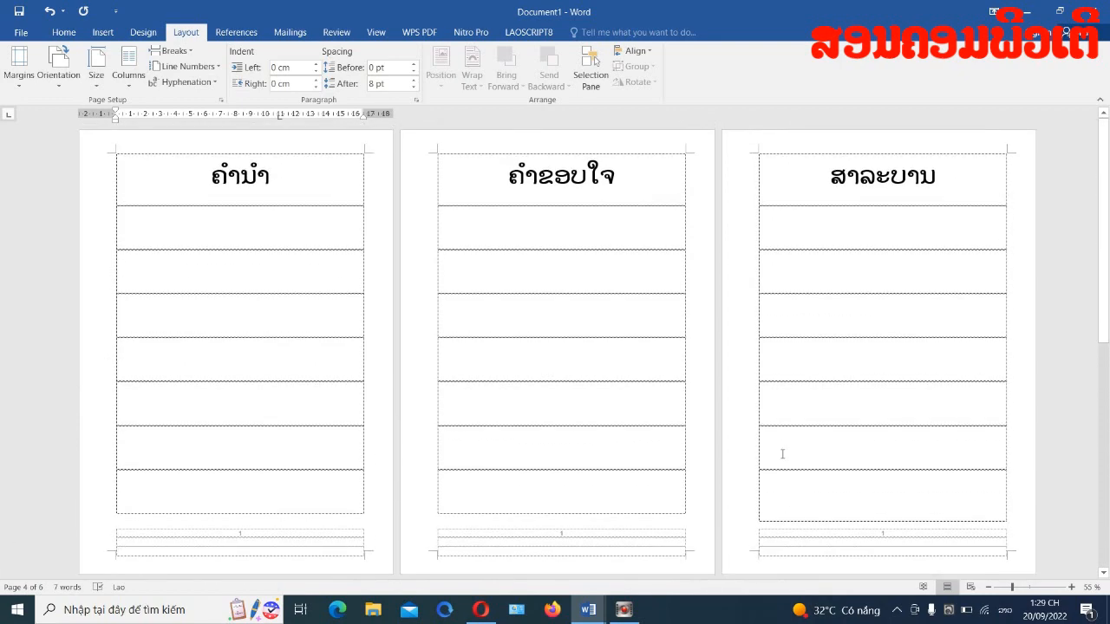
scroll(783, 452, down, 4)
scroll(782, 447, down, 5)
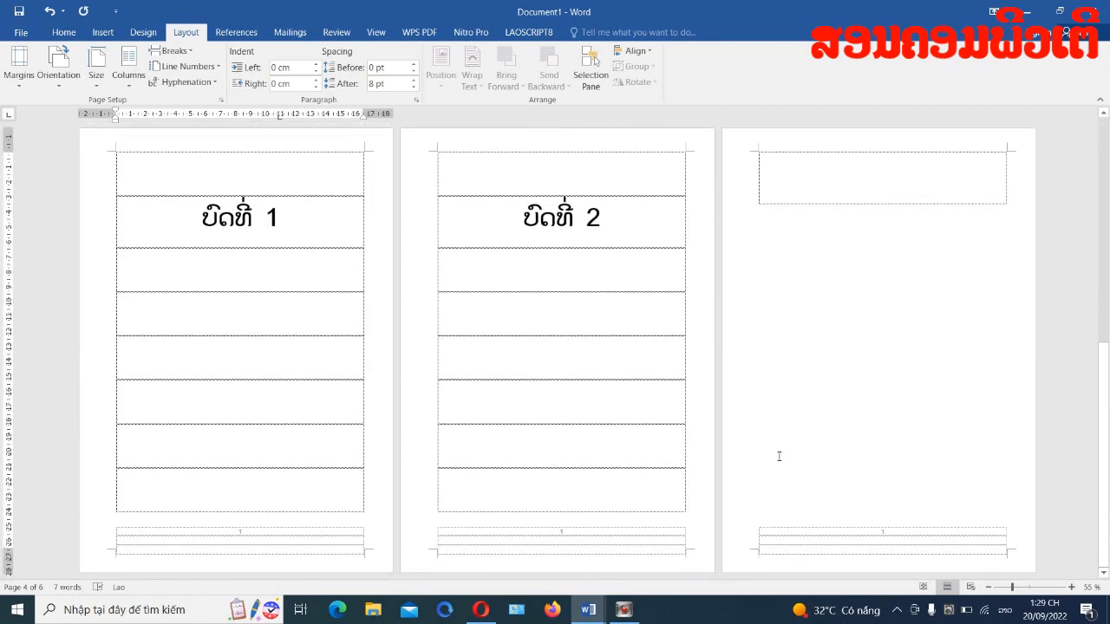
scroll(786, 440, up, 1)
click(803, 284)
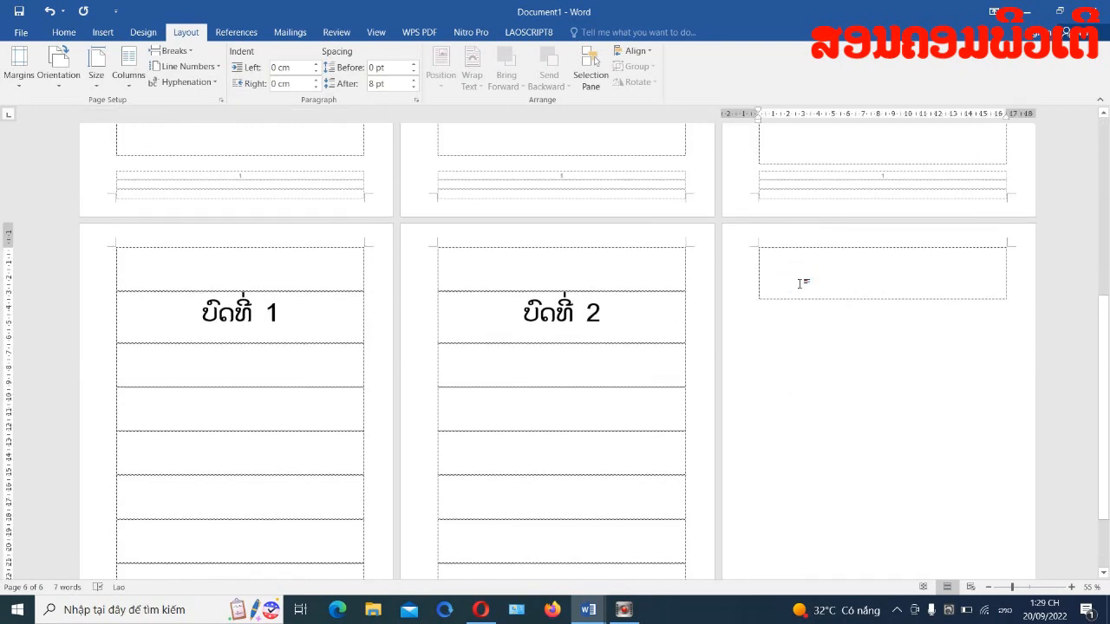
key(BackSpace)
scroll(835, 340, up, 2)
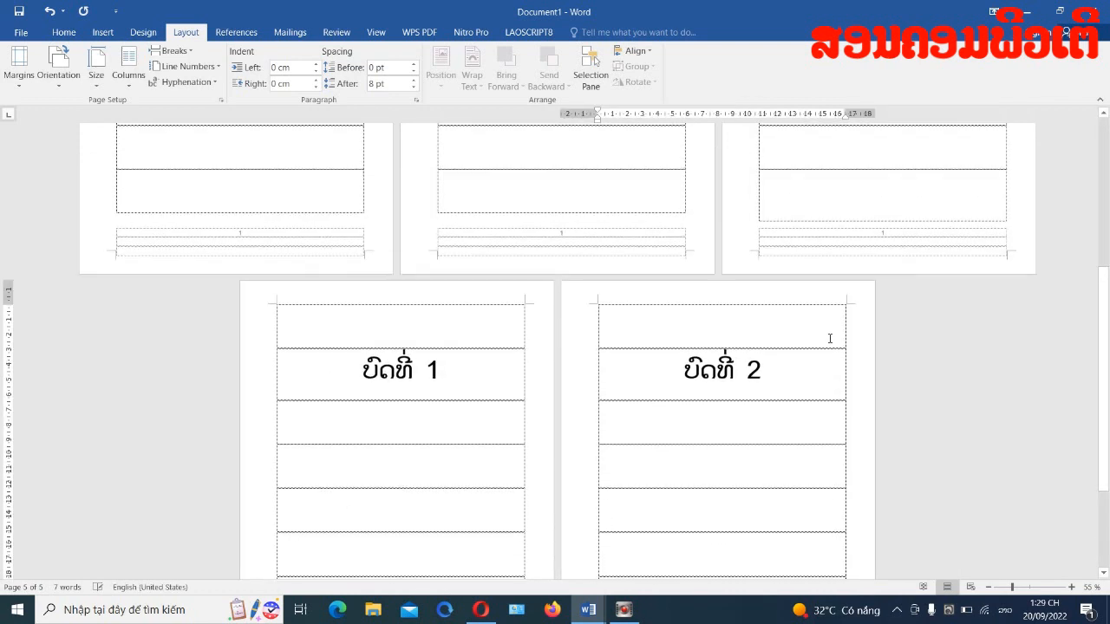
Open the header of the ບົດທີ່ 1 page and compare its section label with those of the front-matter footers.
scroll(560, 317, up, 2)
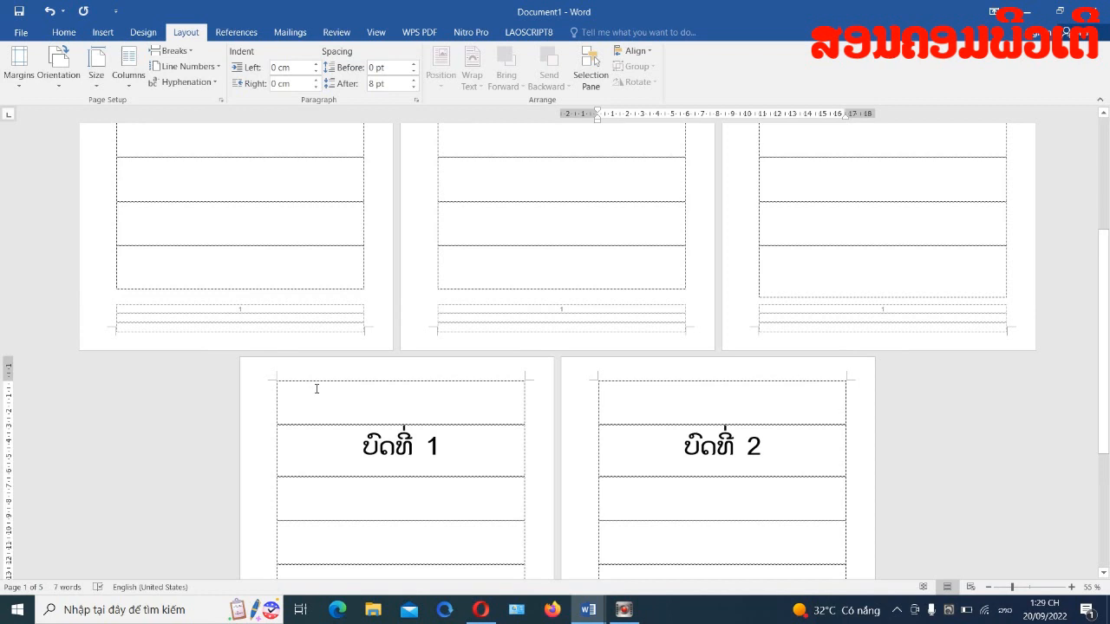
double_click(391, 379)
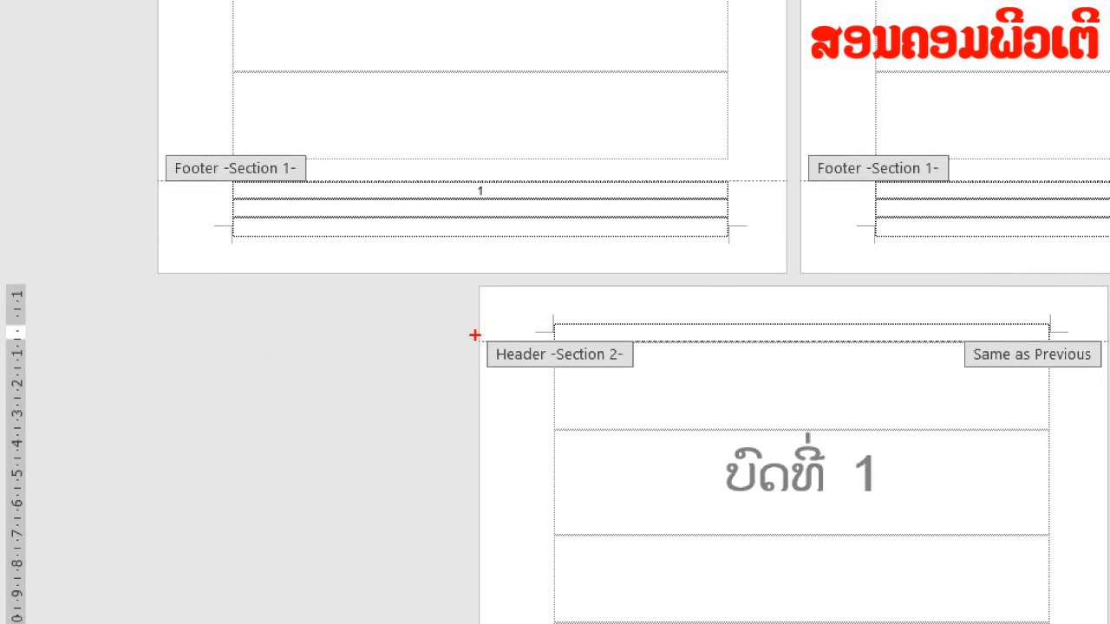
mouse_move(466, 329)
mouse_down()
mouse_move(675, 390)
mouse_move(688, 382)
mouse_up()
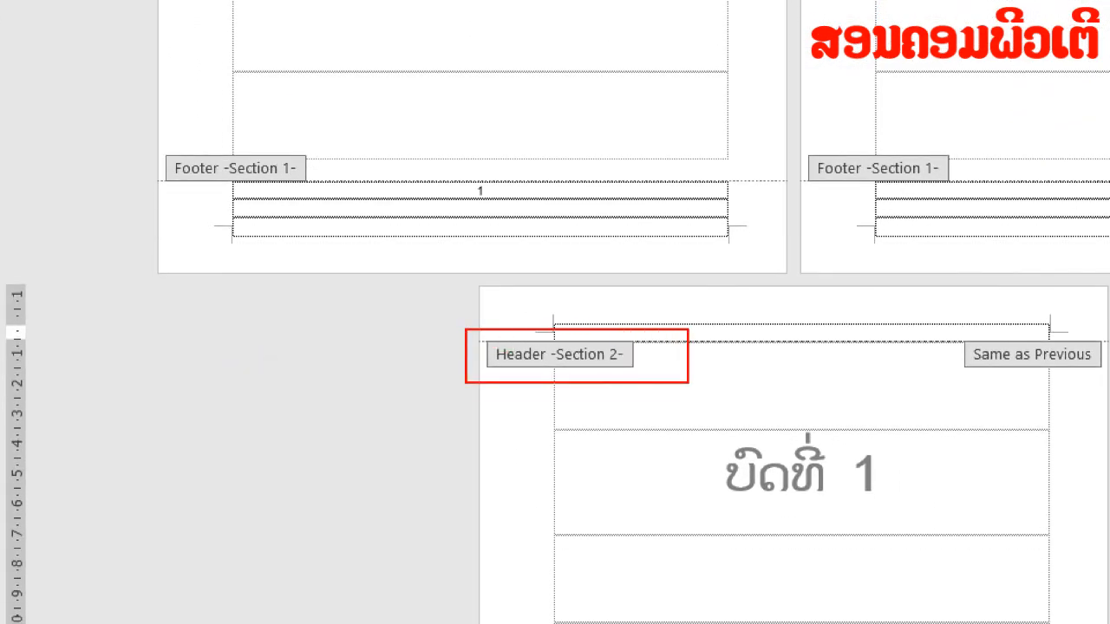
mouse_move(150, 141)
mouse_down()
mouse_move(270, 197)
mouse_move(324, 195)
mouse_up()
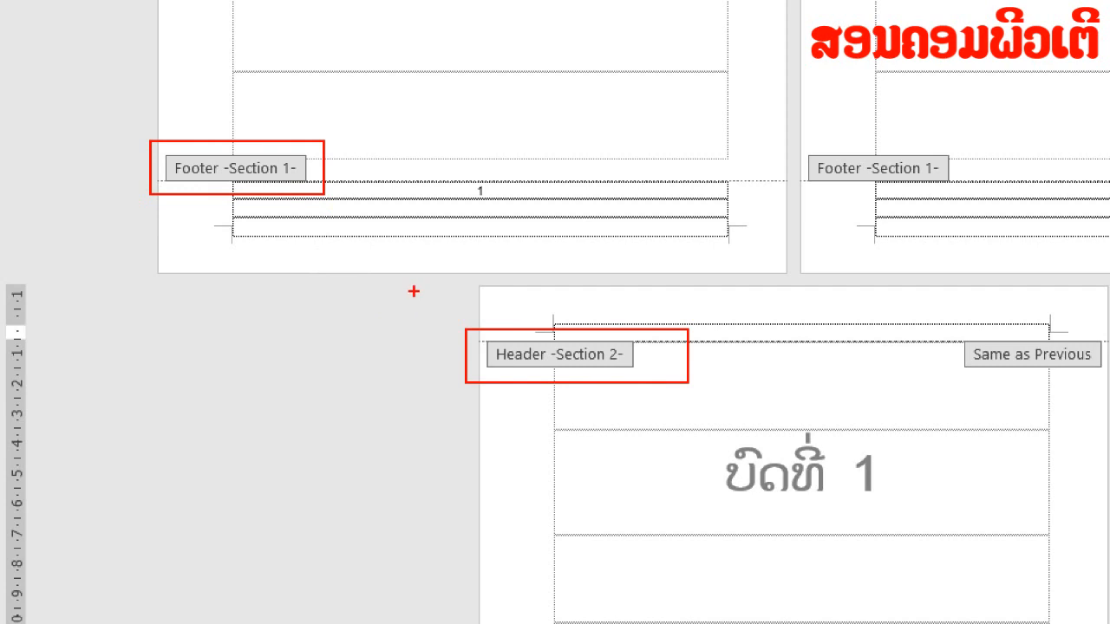
drag(416, 285, 62, 286)
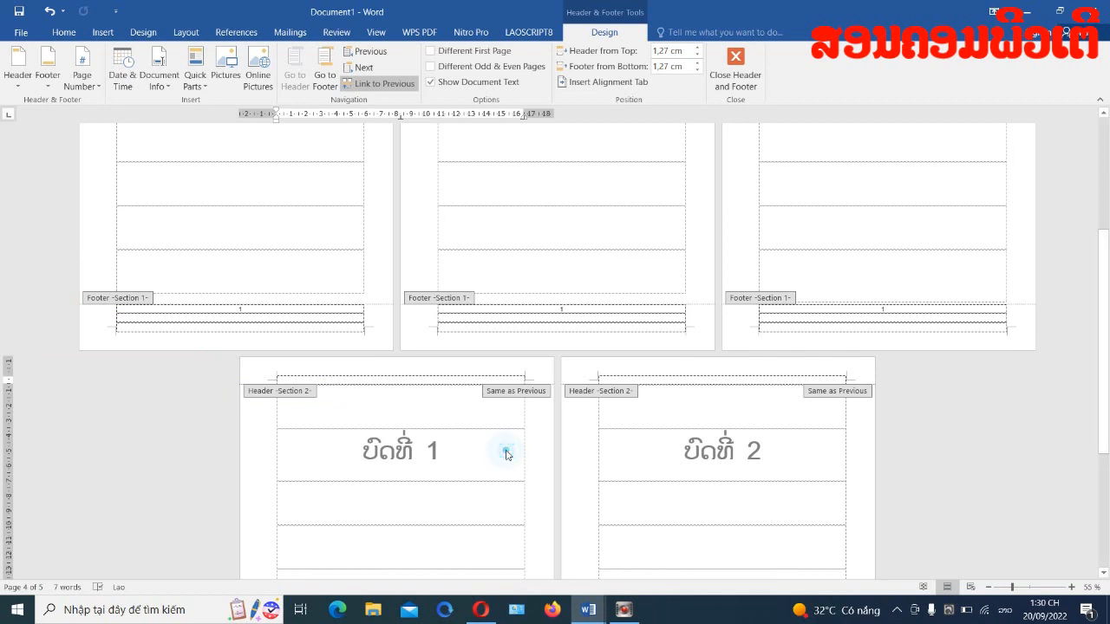
Delete the page number from the Section 1 footer and return to the body text after the ຄຳນຳ title.
double_click(249, 310)
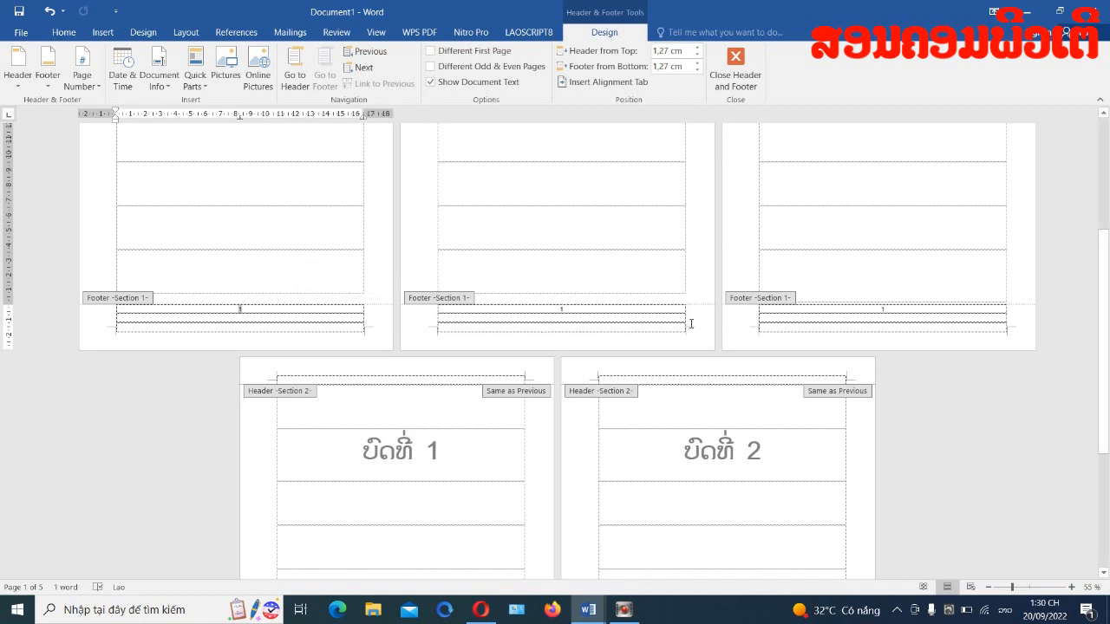
click(892, 311)
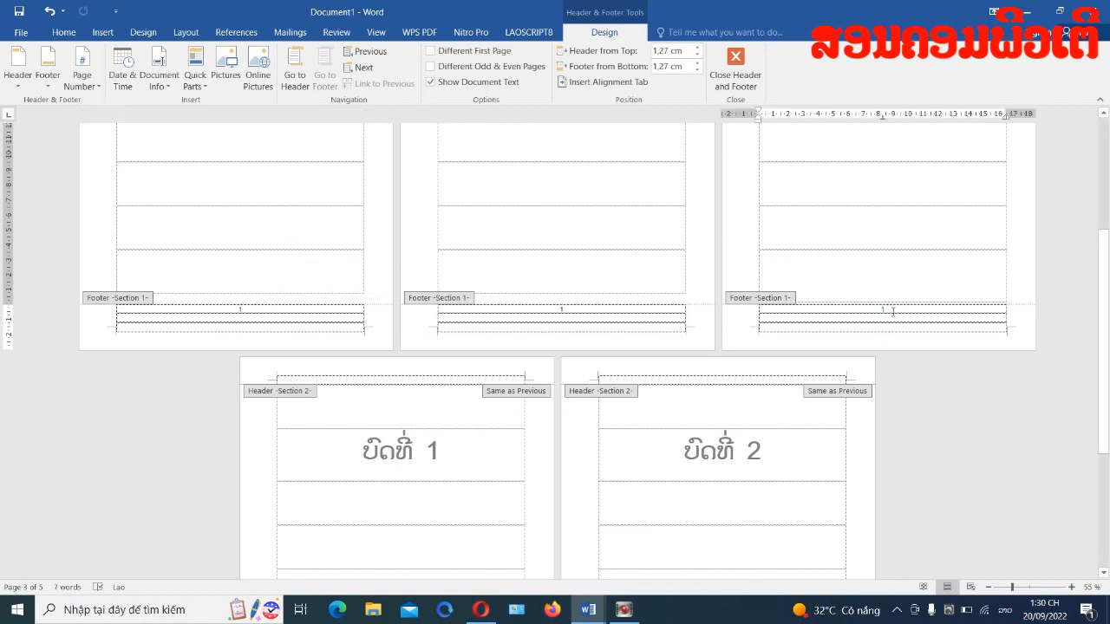
key(BackSpace)
click(576, 314)
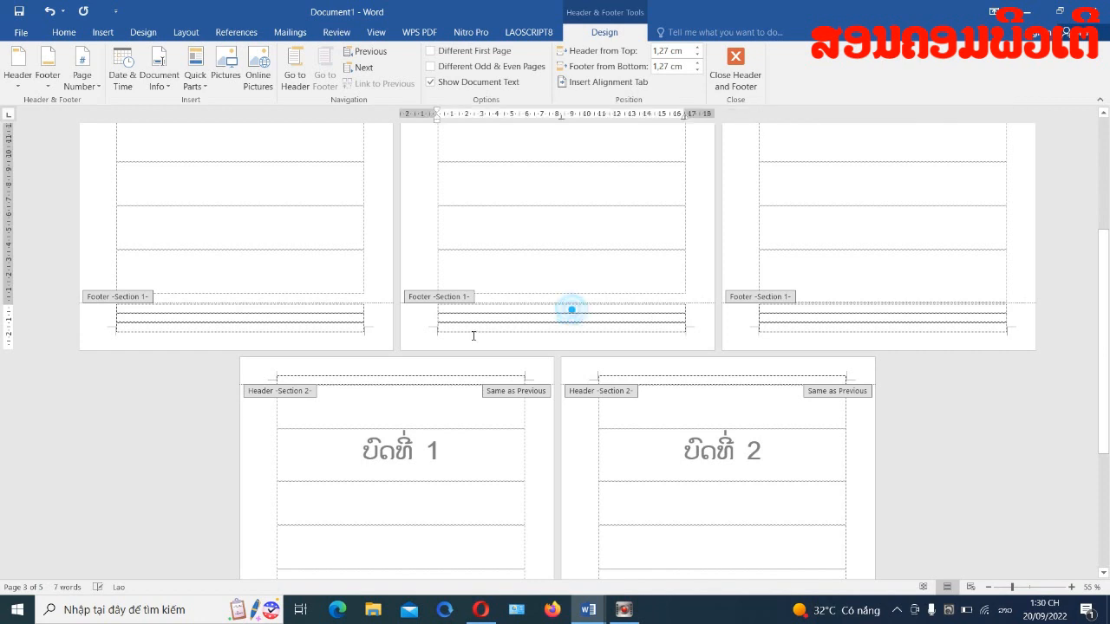
click(203, 315)
click(232, 221)
scroll(280, 245, up, 5)
click(284, 192)
double_click(282, 243)
click(286, 182)
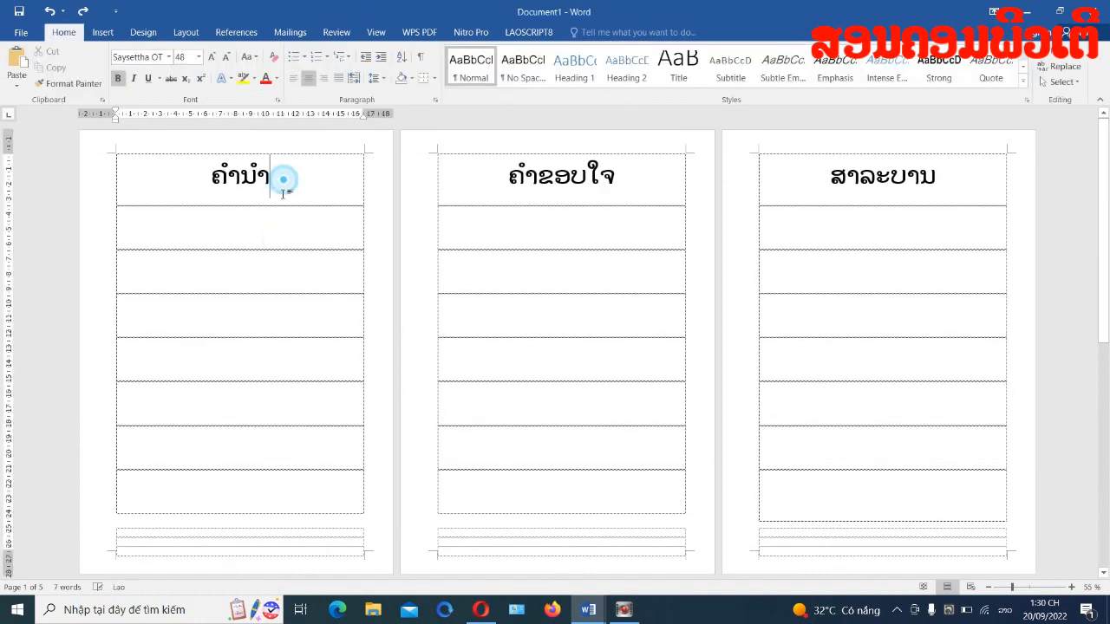
Set the front-matter page number format to A, B, C, … and insert centred page numbers at the bottom of the pages.
click(106, 33)
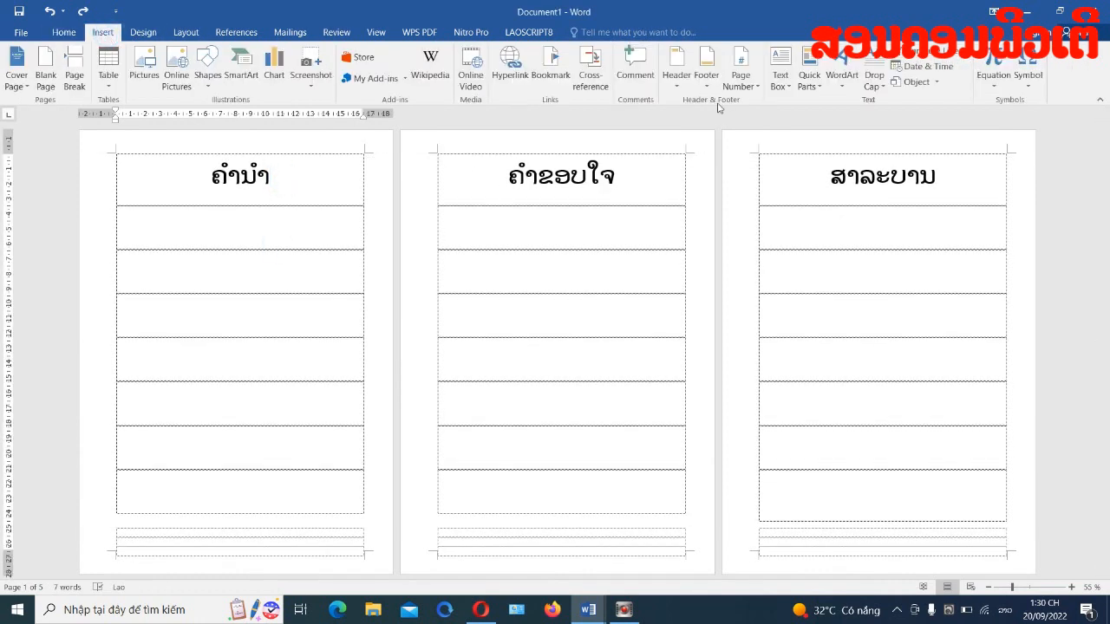
click(759, 87)
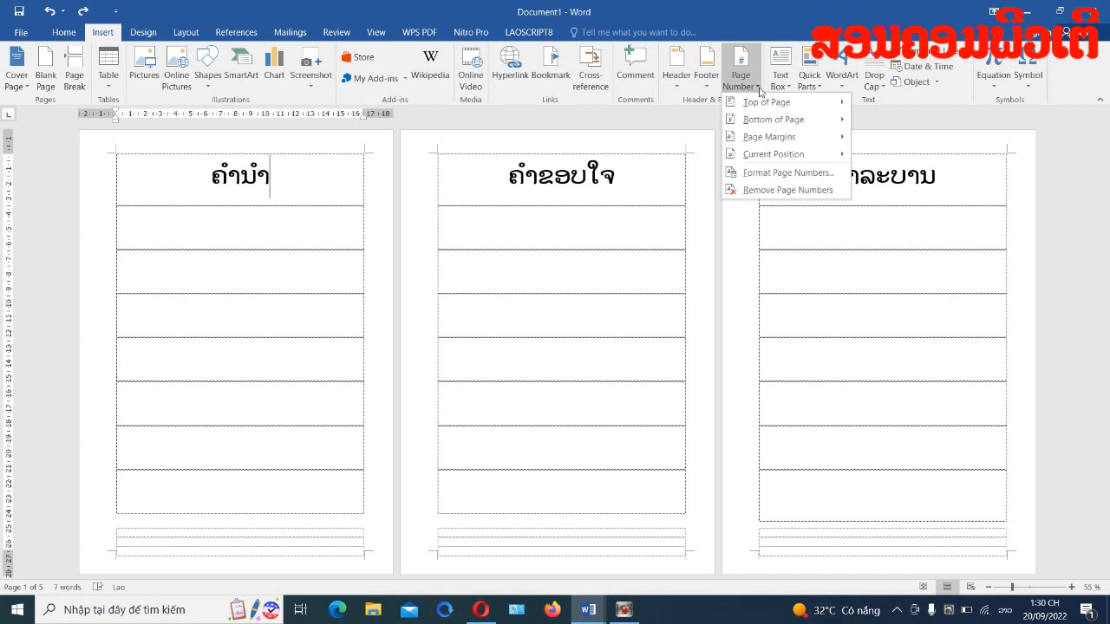
click(776, 175)
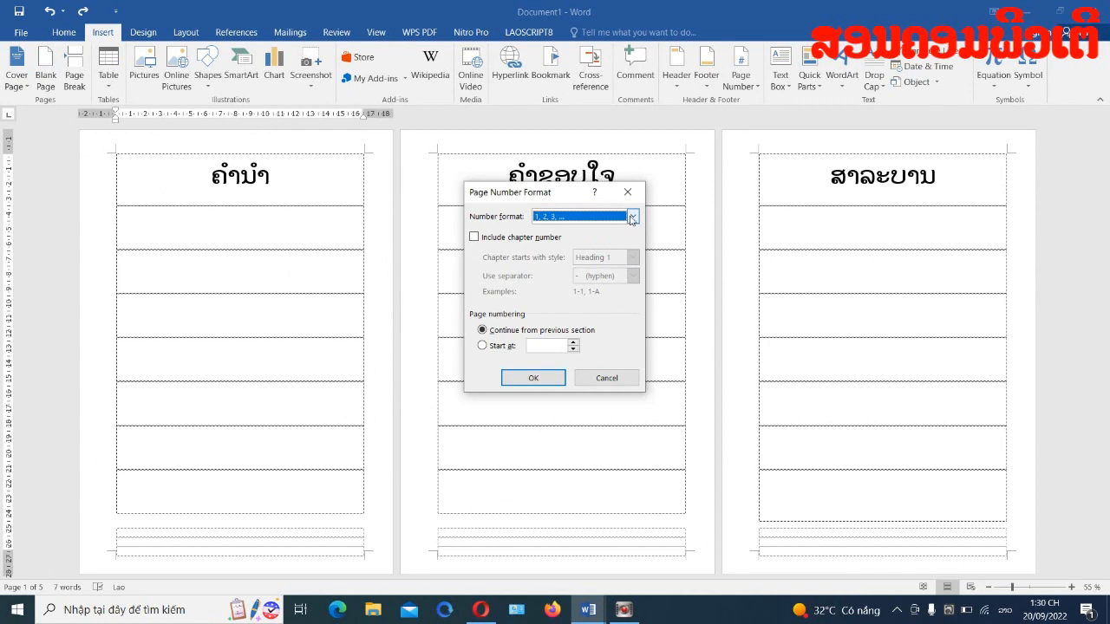
click(632, 218)
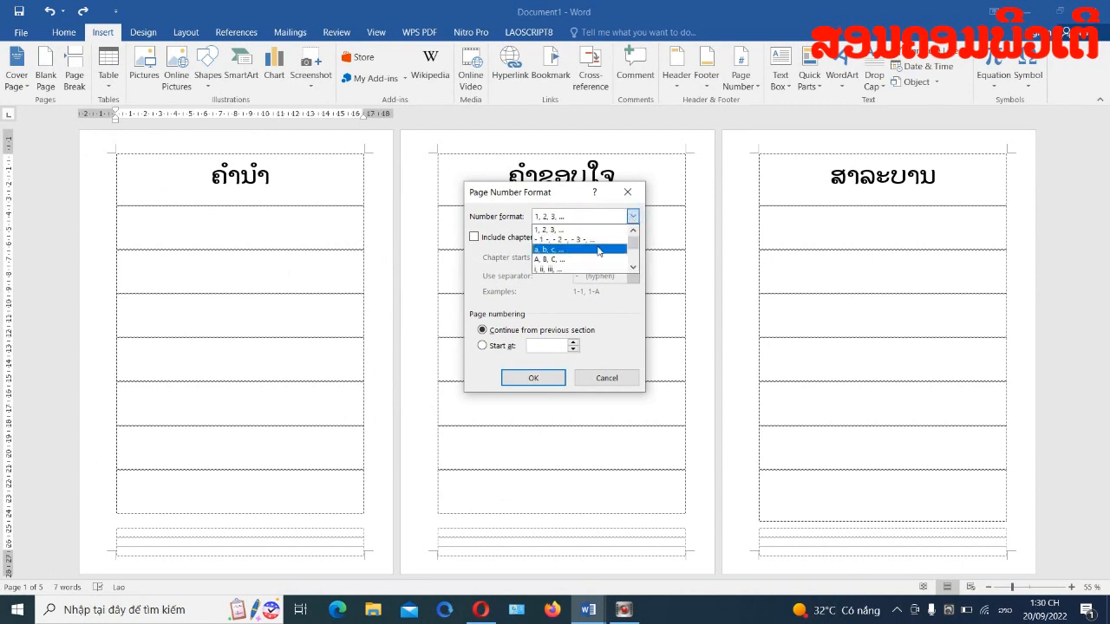
scroll(594, 254, down, 3)
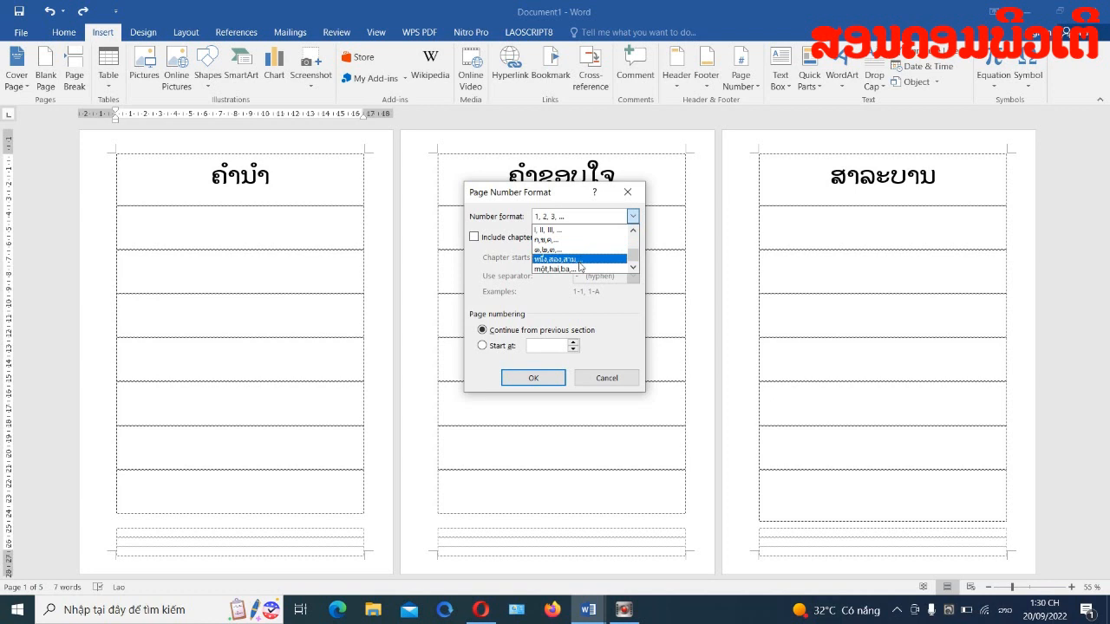
scroll(577, 257, up, 1)
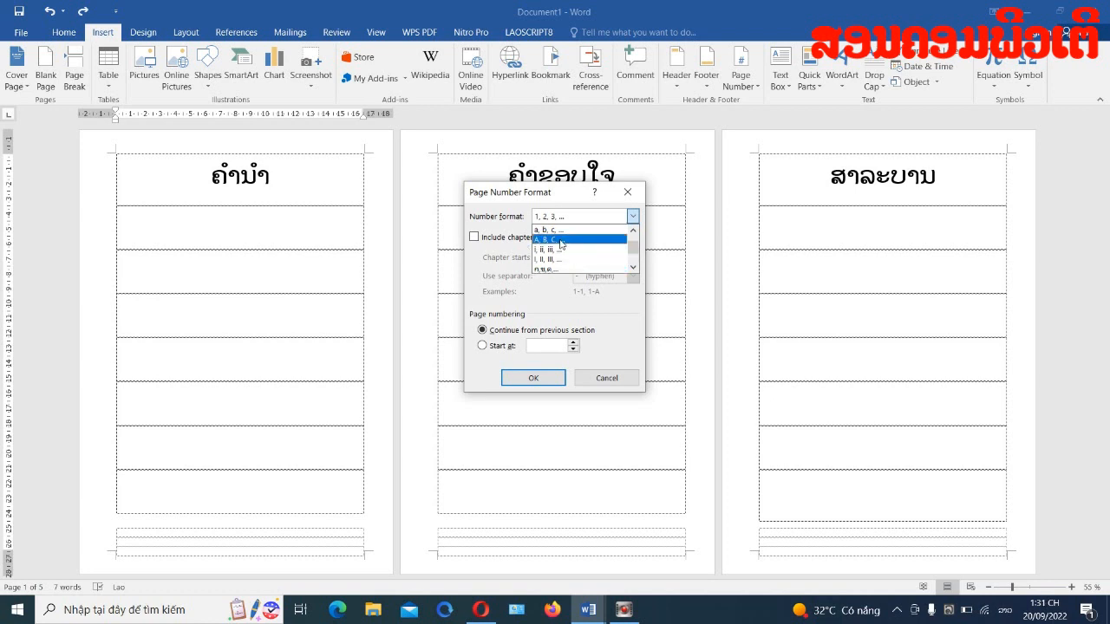
click(561, 242)
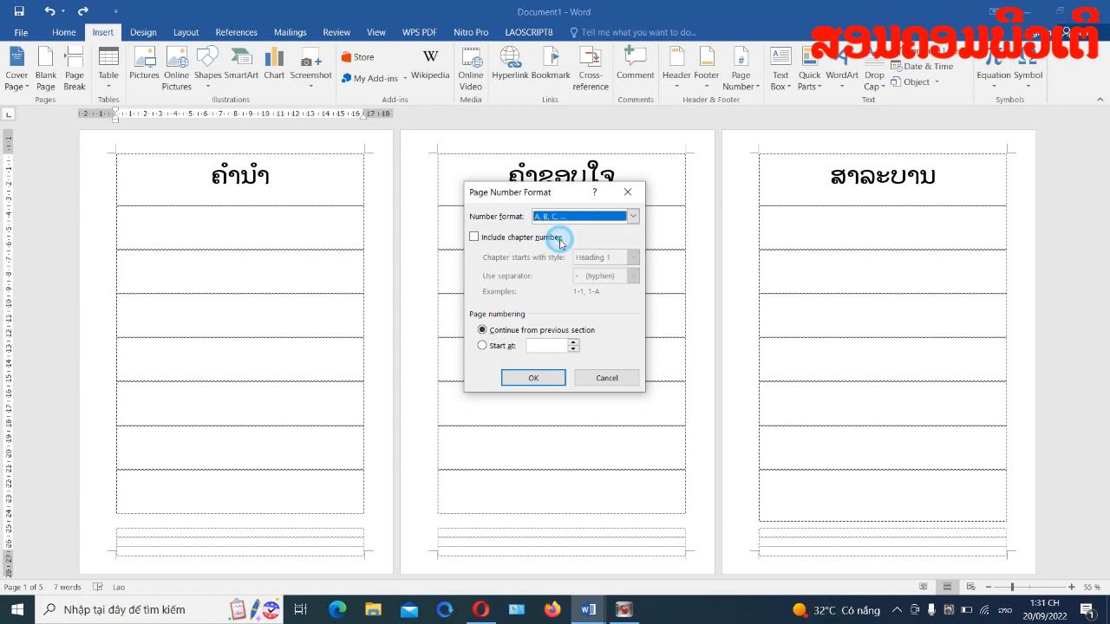
click(538, 382)
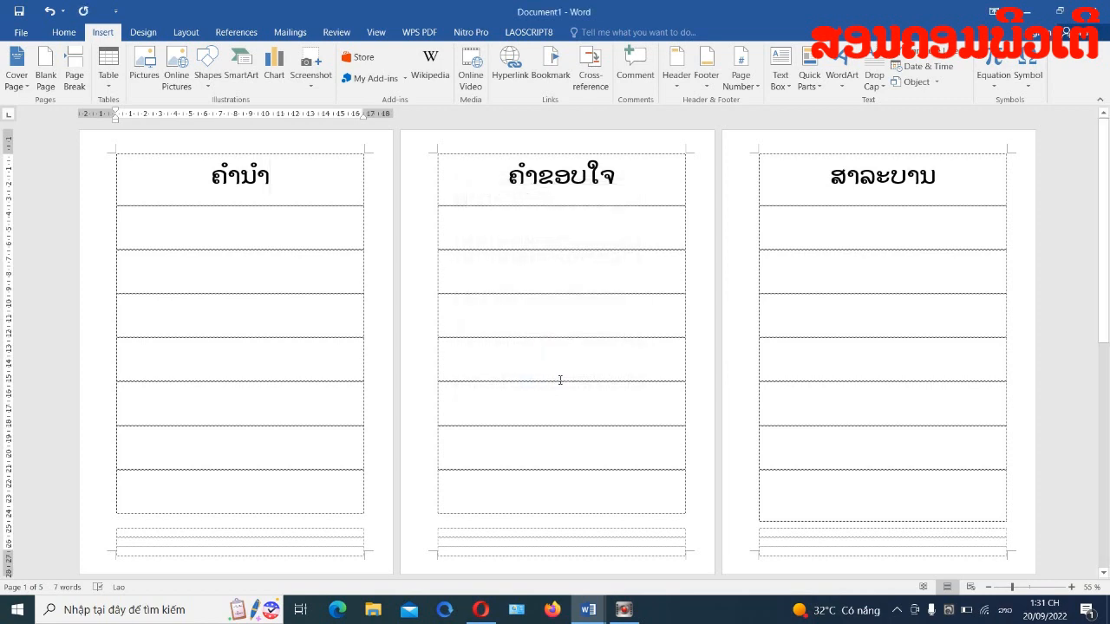
scroll(616, 383, down, 5)
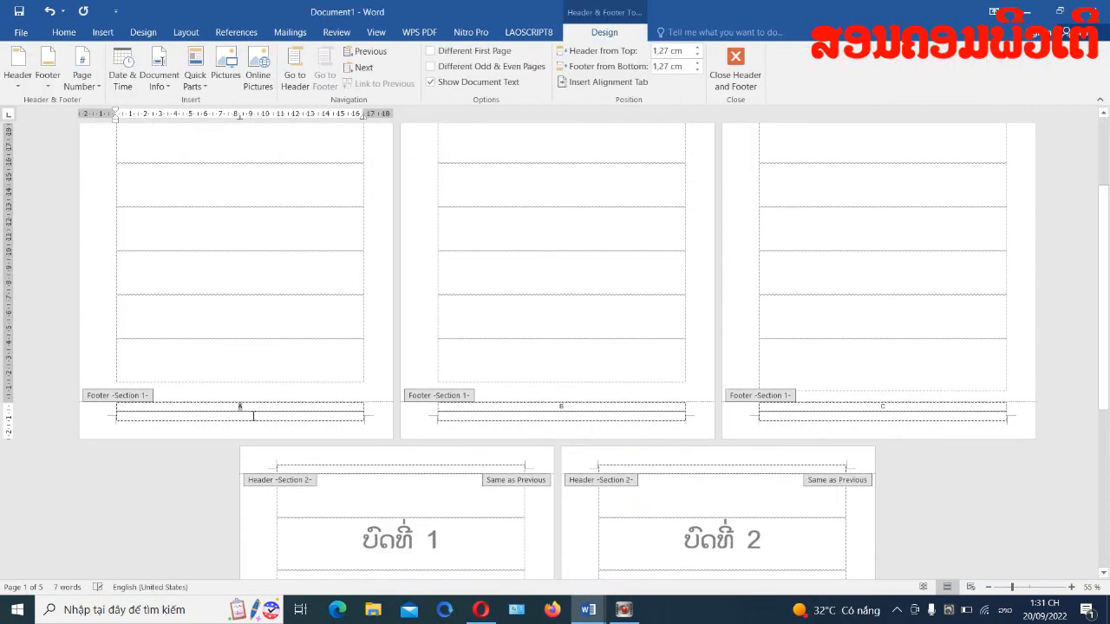
scroll(376, 413, down, 6)
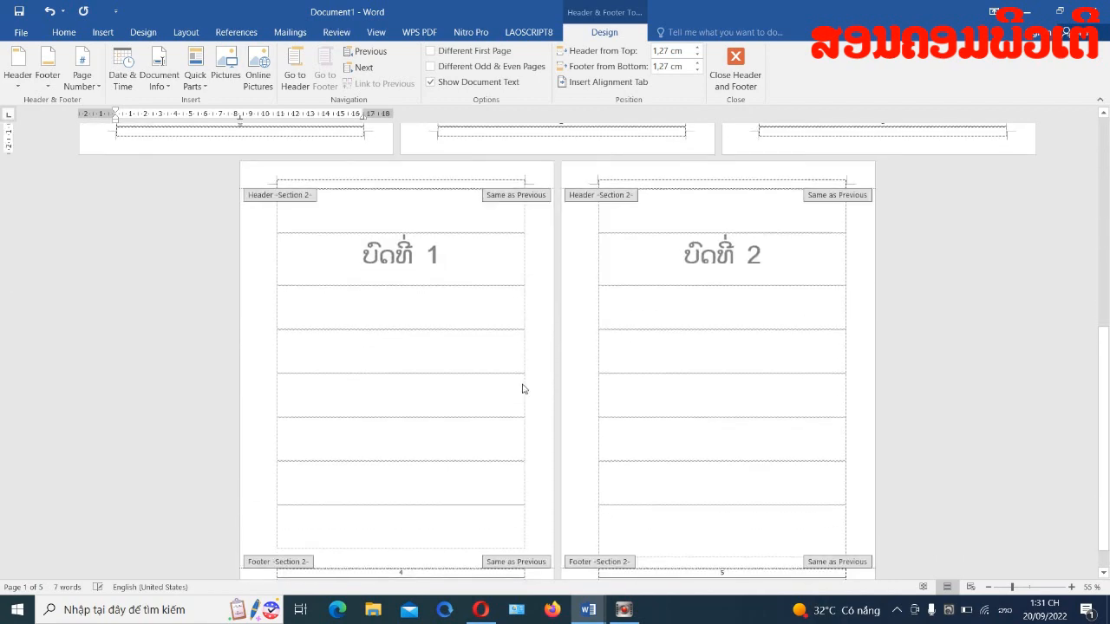
Examine the page numbers in the footers of the three front-matter pages and of the ບົດທີ່ 1 and ບົດທີ່ 2 pages.
scroll(524, 394, up, 6)
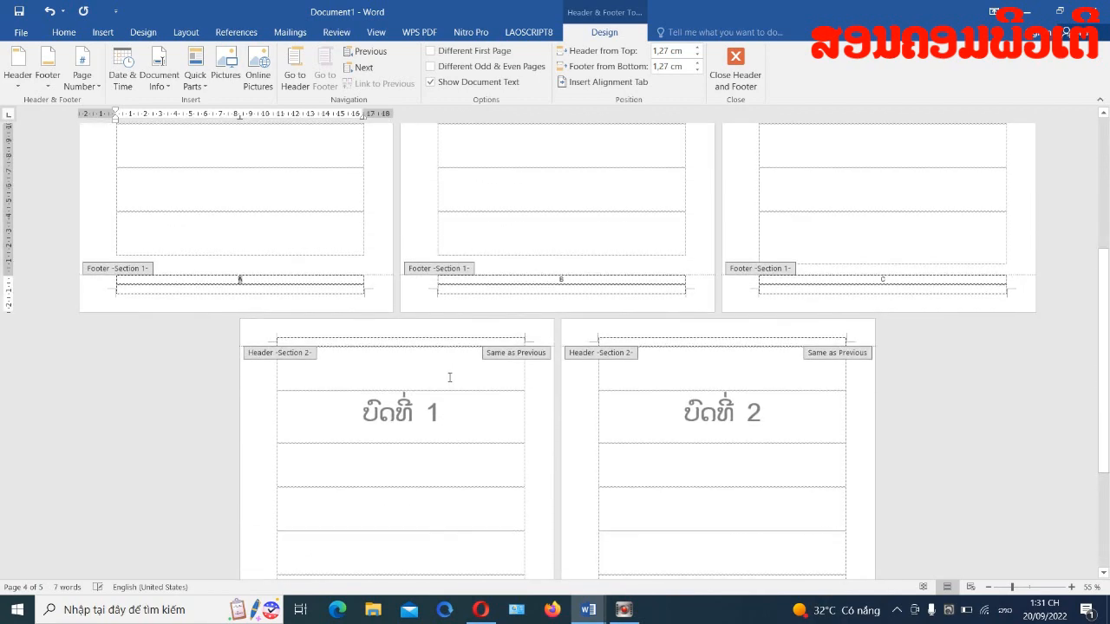
key(ctrl+1)
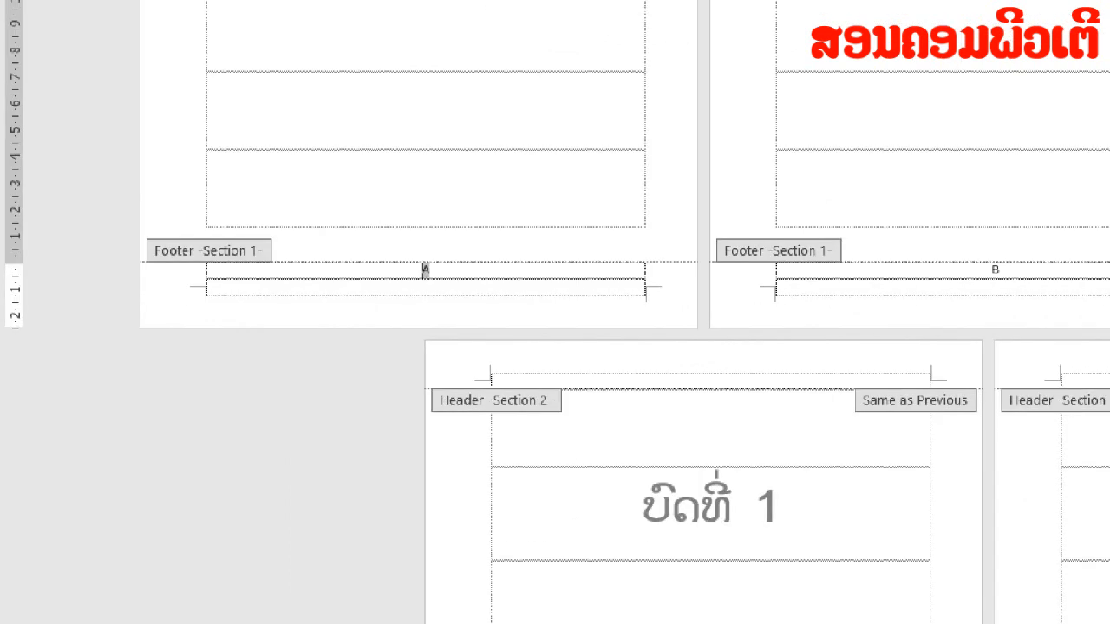
click(288, 360)
drag(221, 326, 237, 327)
drag(452, 247, 456, 289)
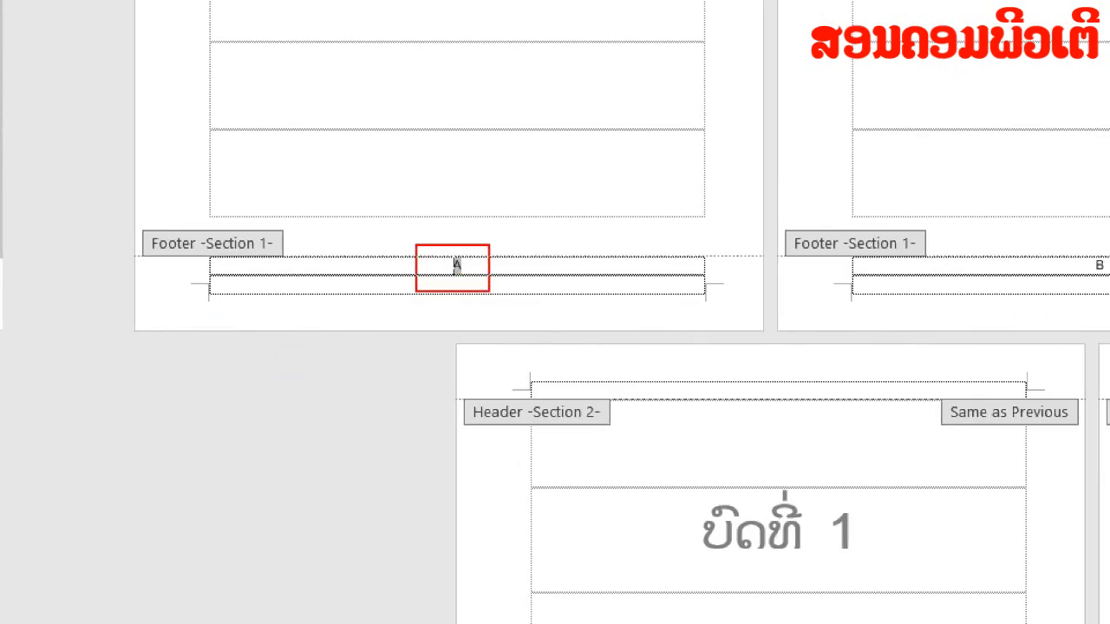
drag(825, 261, 871, 297)
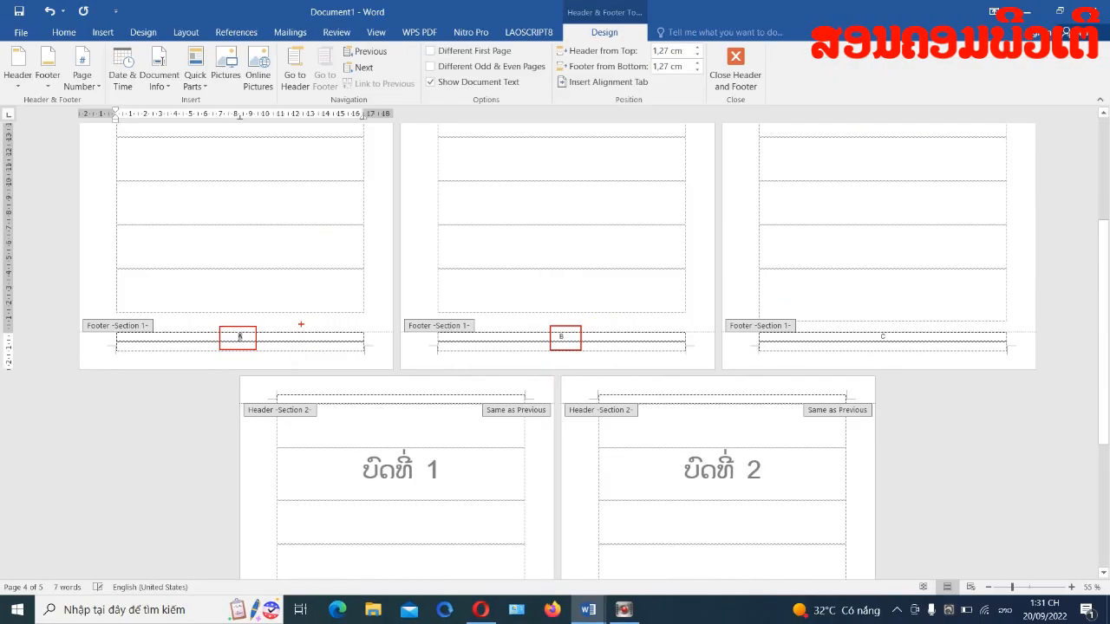
drag(862, 321, 907, 349)
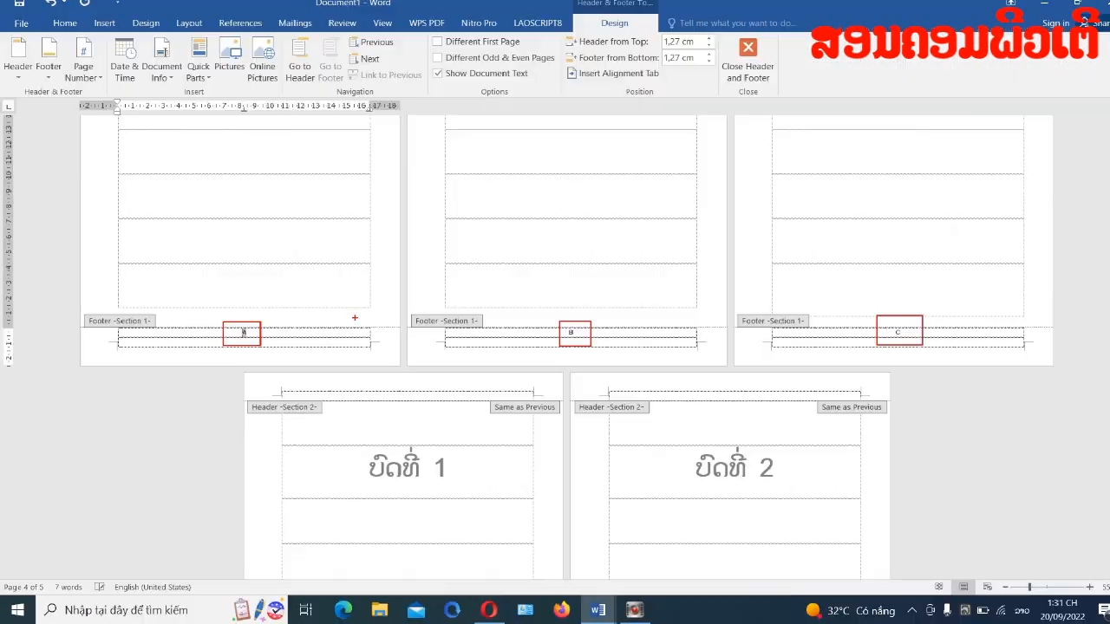
key(Escape)
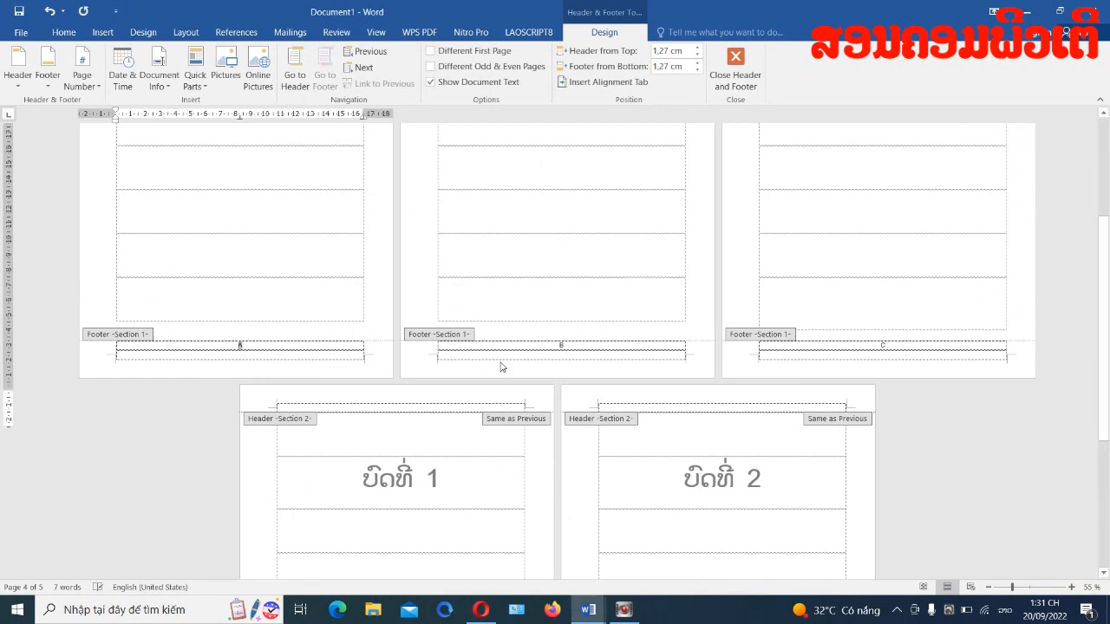
scroll(499, 355, up, 4)
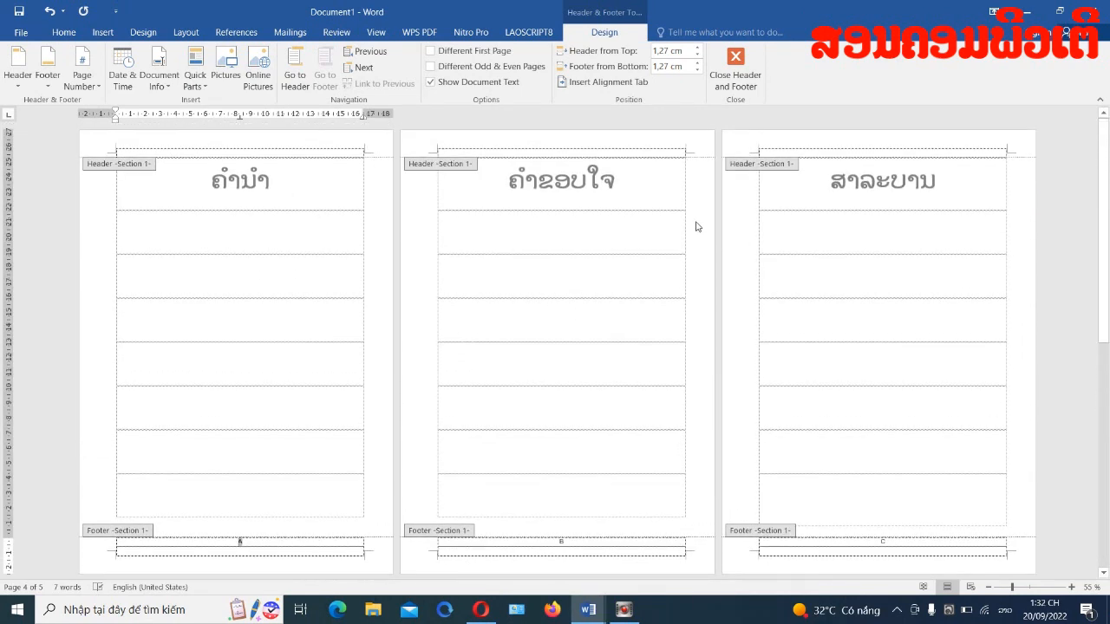
scroll(607, 425, down, 4)
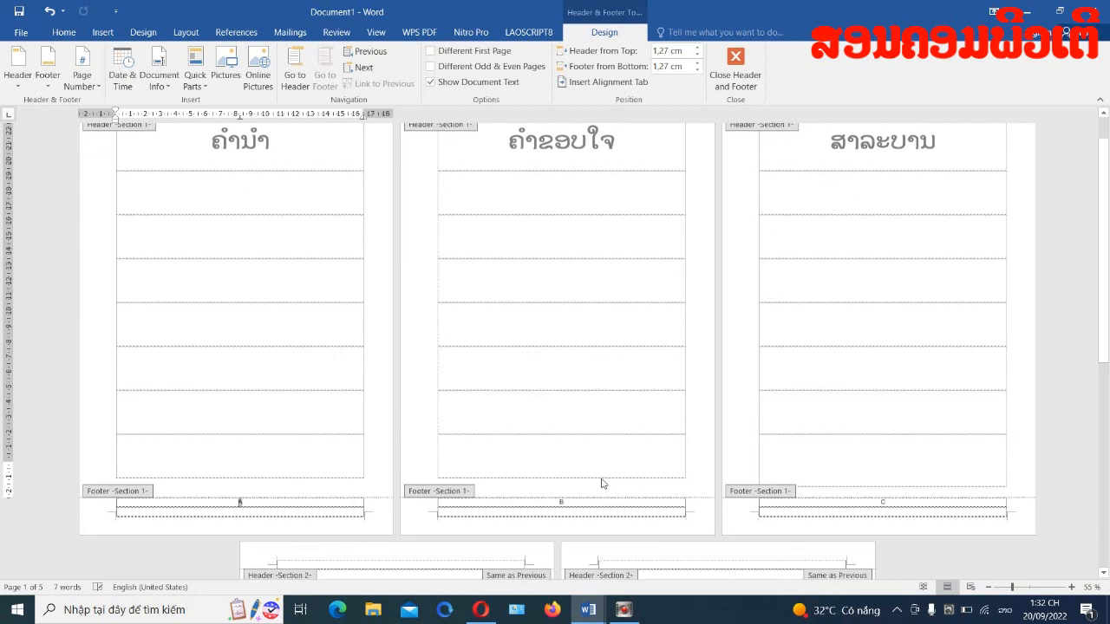
scroll(609, 453, down, 2)
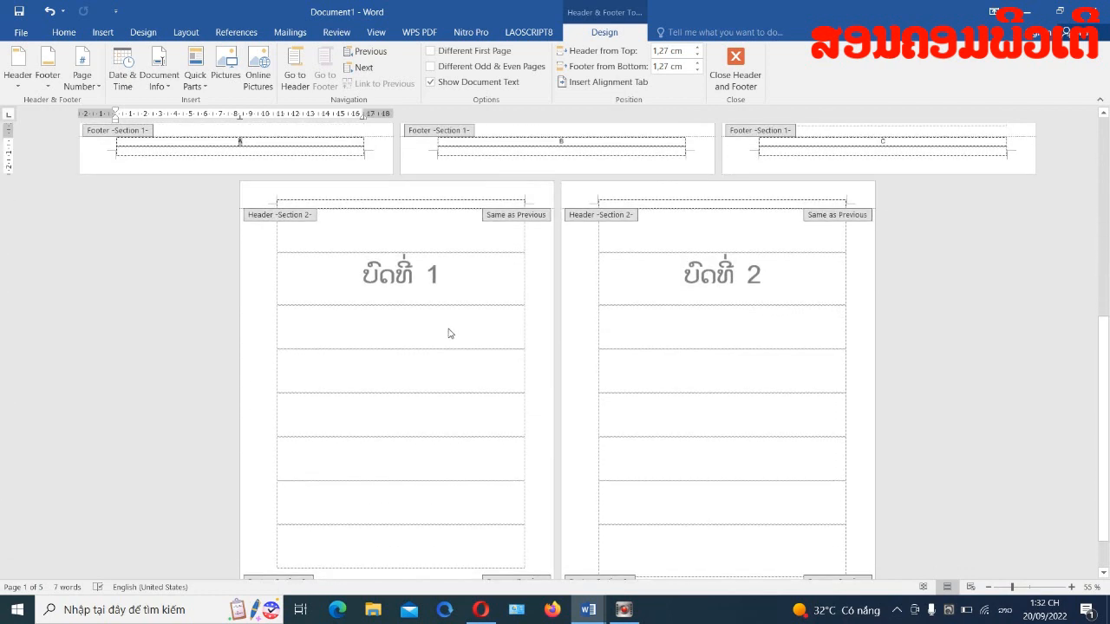
scroll(449, 338, down, 1)
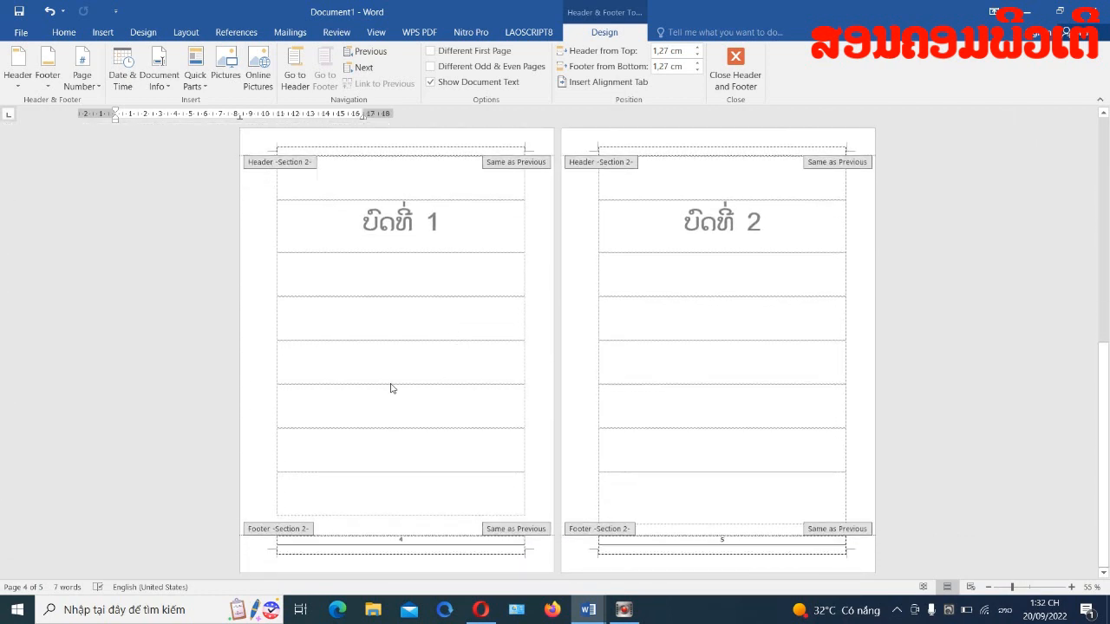
Enlarge the view of the ບົດທີ່ 1 page, open its footer and select the page number there.
double_click(438, 241)
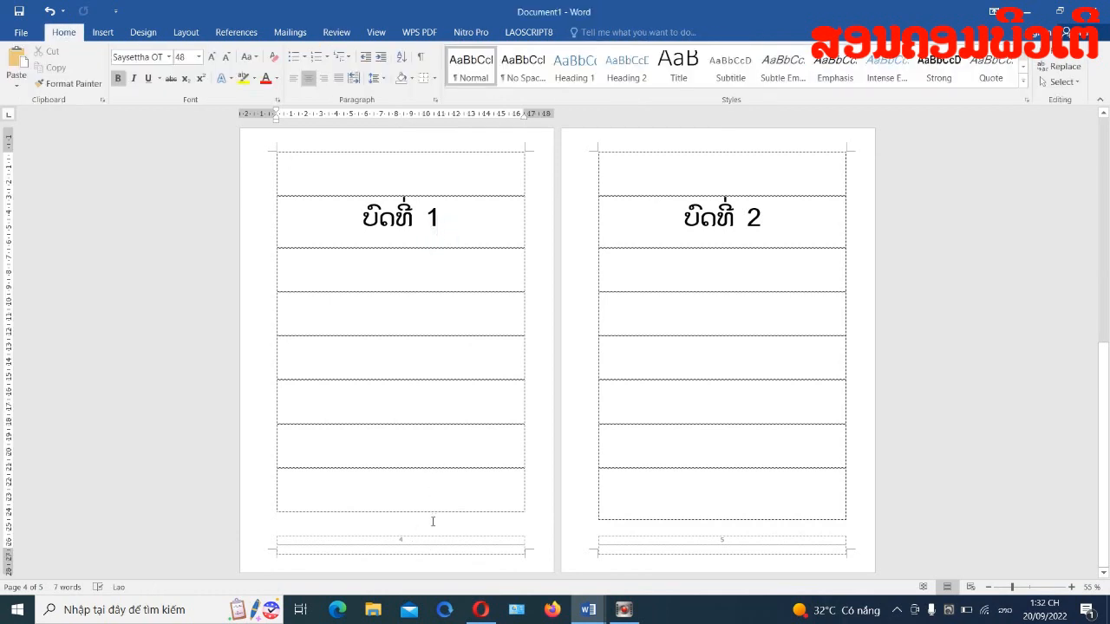
scroll(432, 521, up, 7)
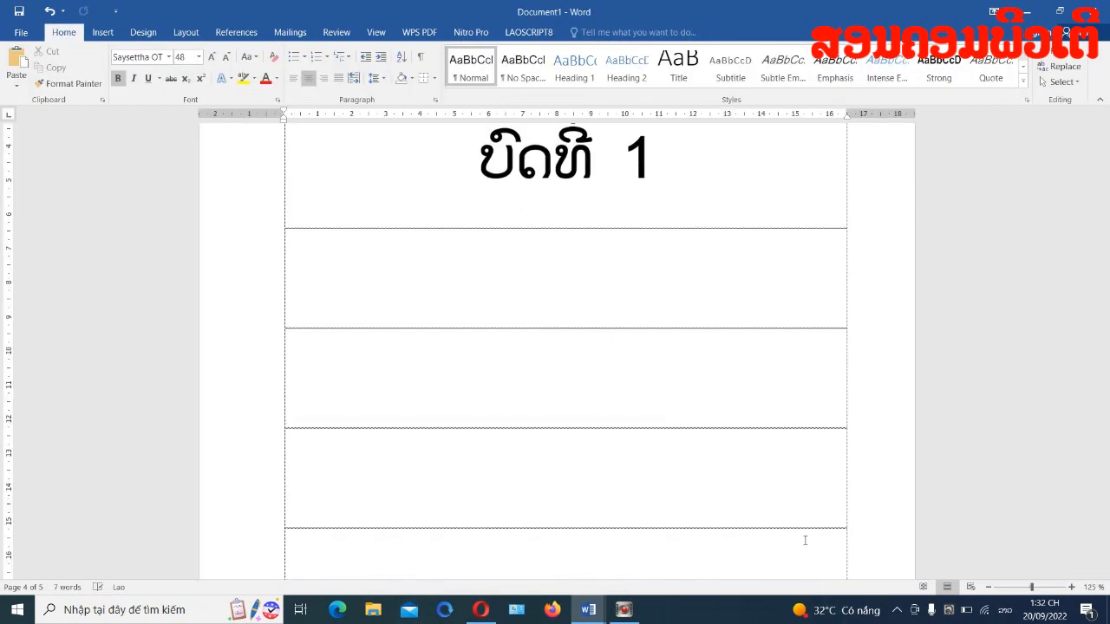
drag(1104, 422, 1105, 468)
click(569, 411)
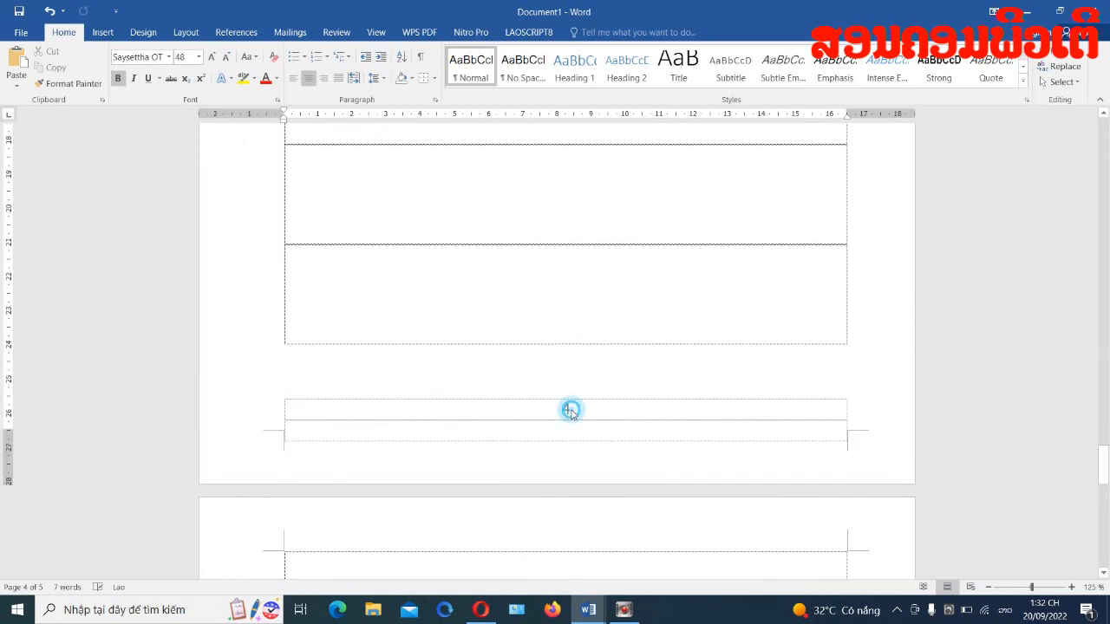
double_click(568, 411)
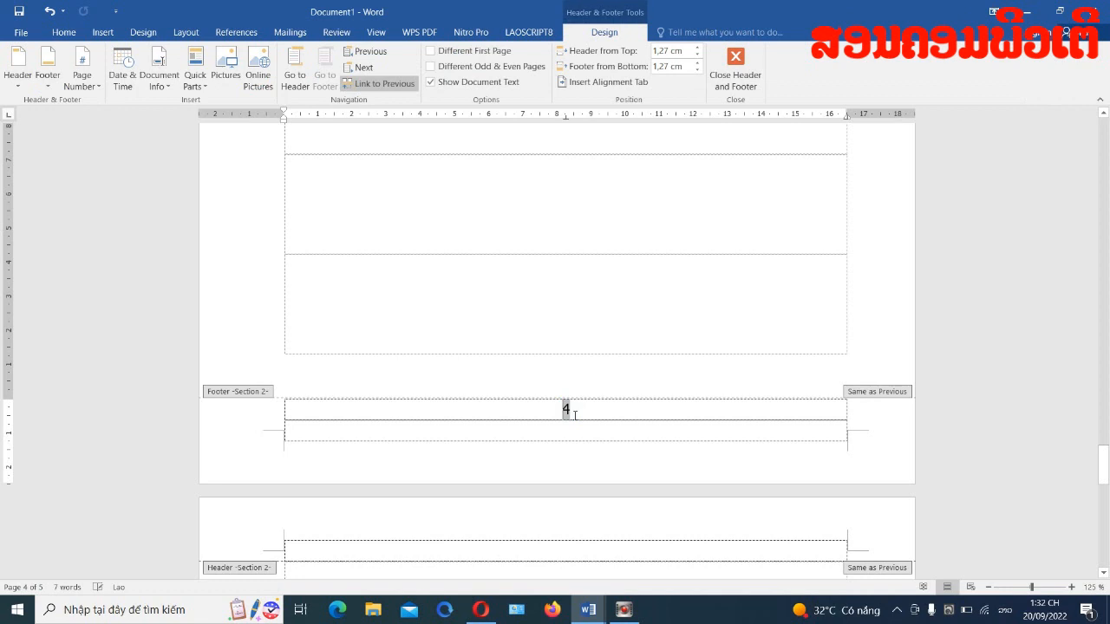
click(585, 412)
click(565, 411)
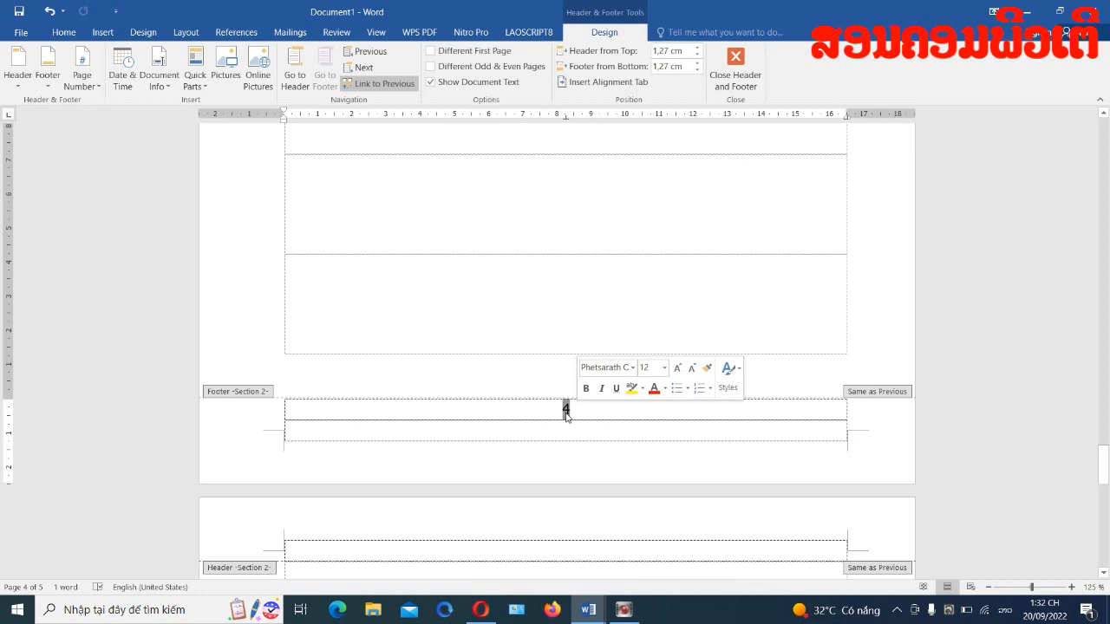
right_click(566, 411)
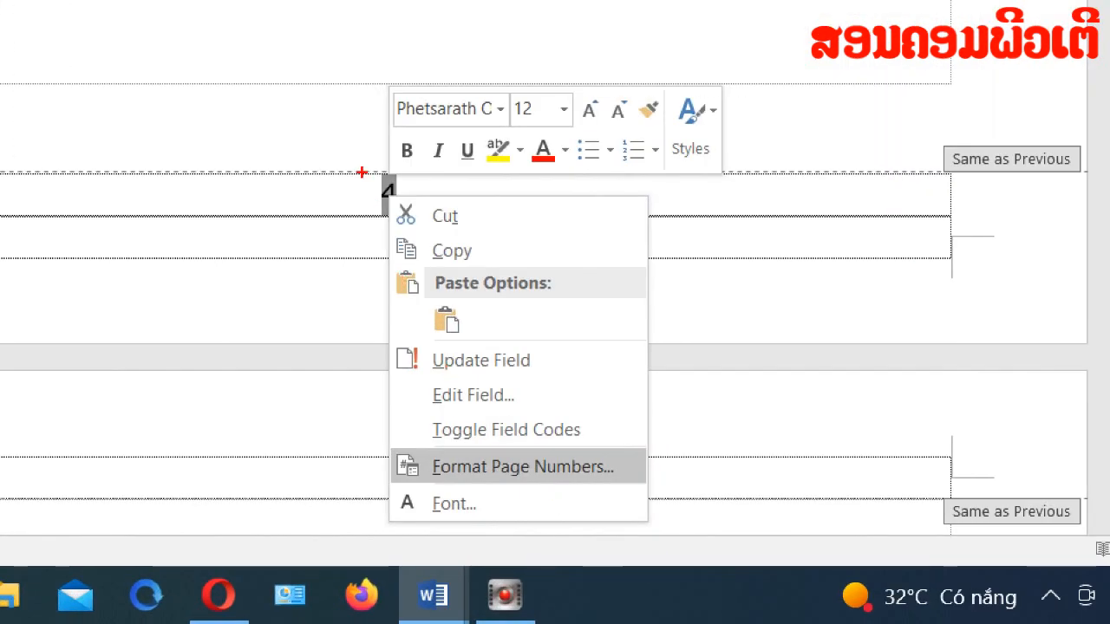
drag(351, 166, 411, 226)
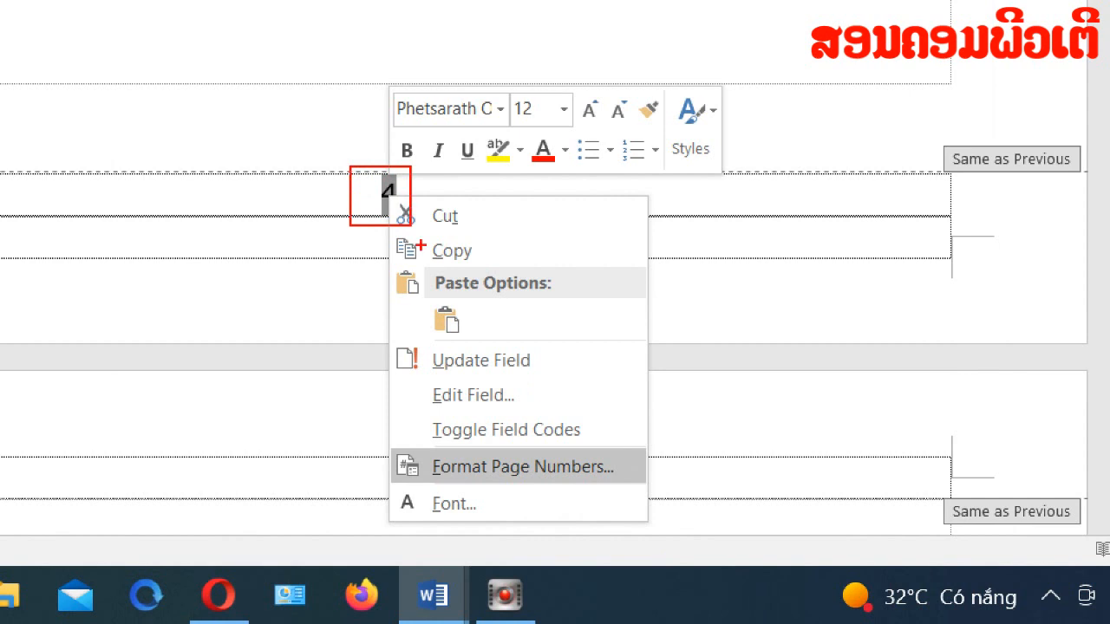
mouse_move(392, 449)
mouse_down()
mouse_move(486, 476)
mouse_move(645, 488)
mouse_up()
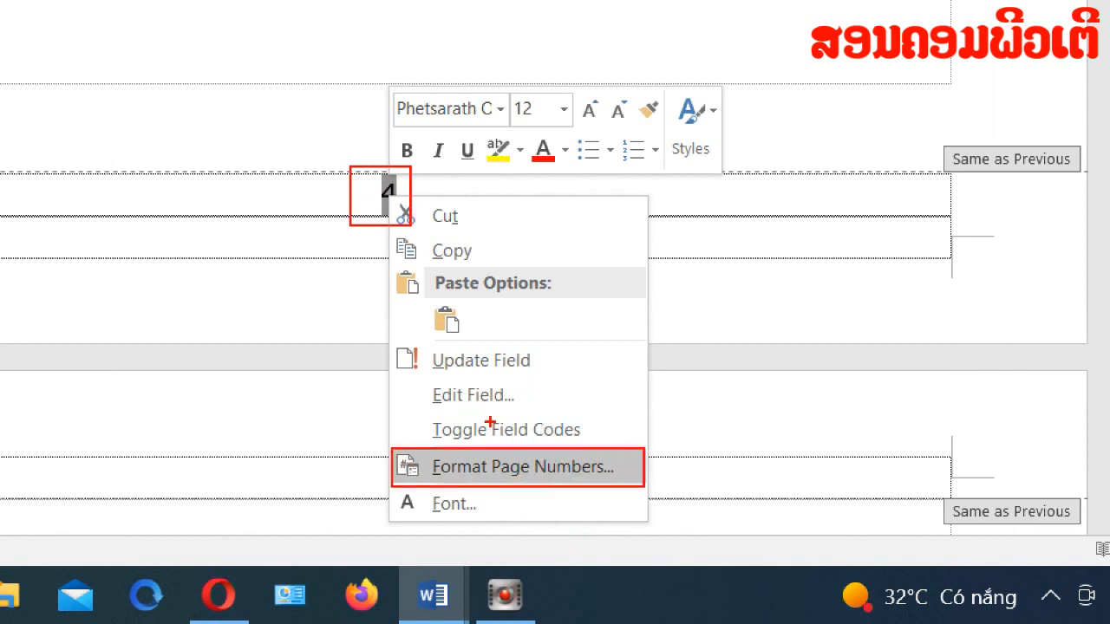
drag(392, 242, 483, 432)
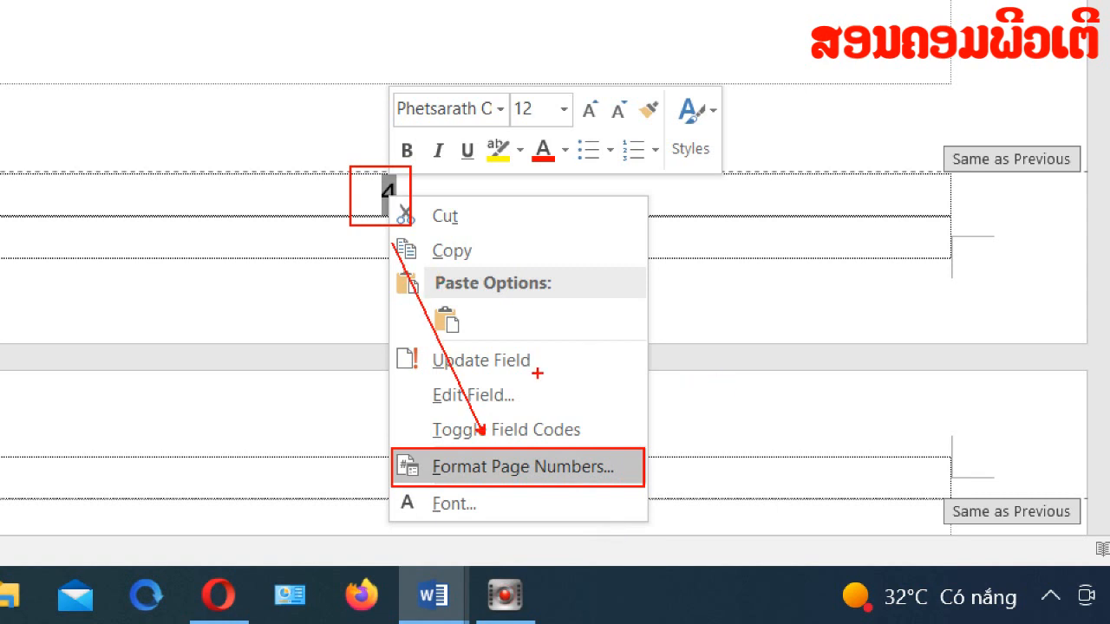
key(Escape)
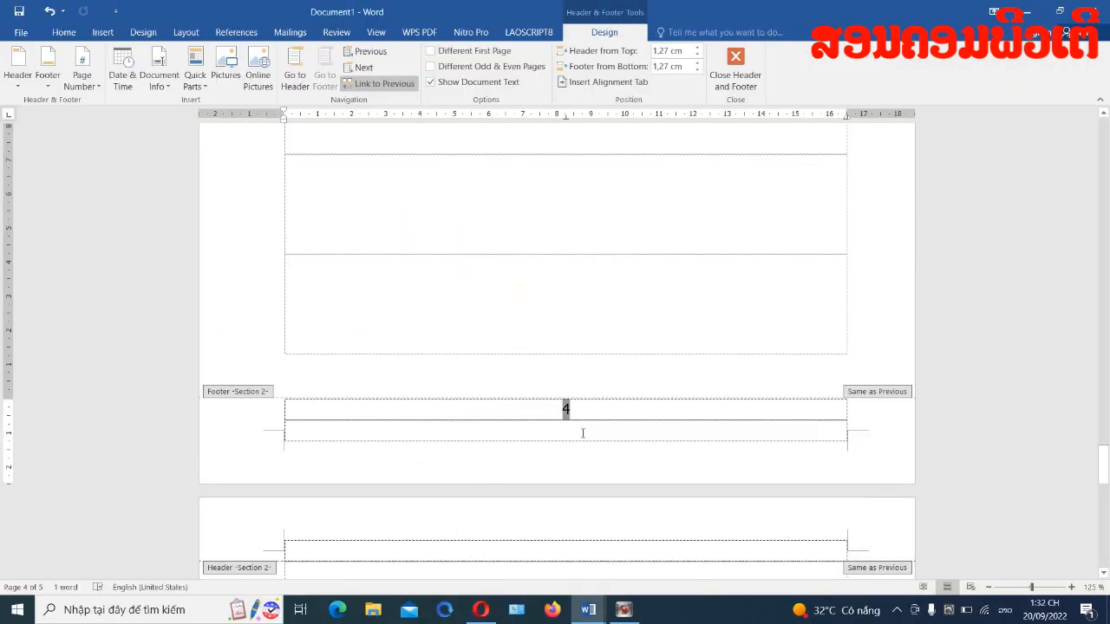
Open the page number format settings for the ບົດທີ່ 1 footer number and choose a custom starting number instead of continuing from the previous section.
right_click(568, 414)
click(624, 546)
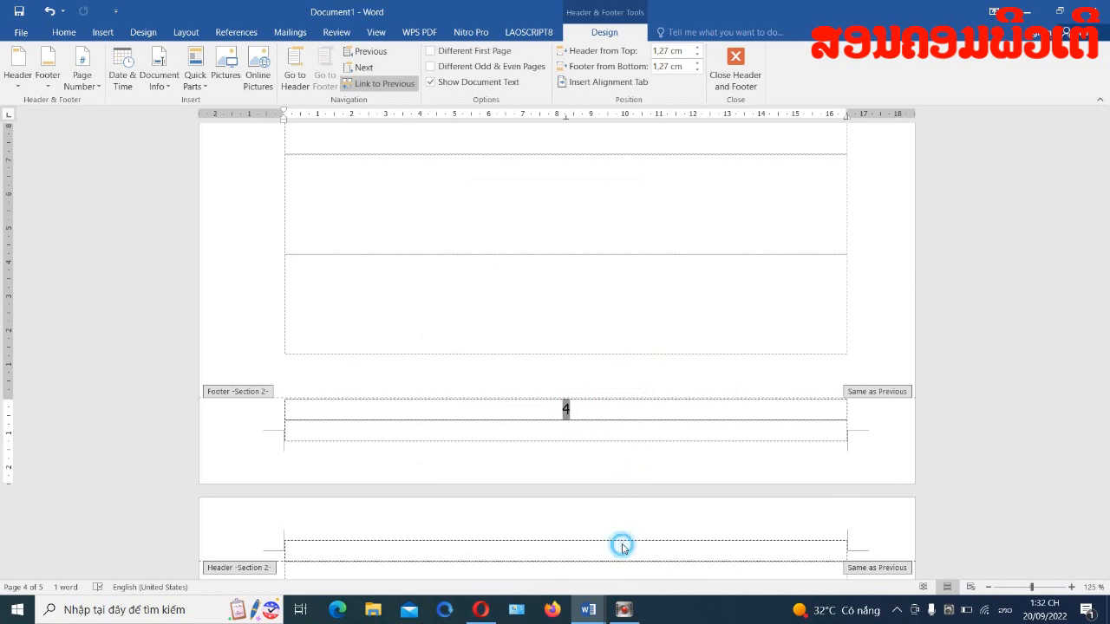
drag(555, 192, 616, 142)
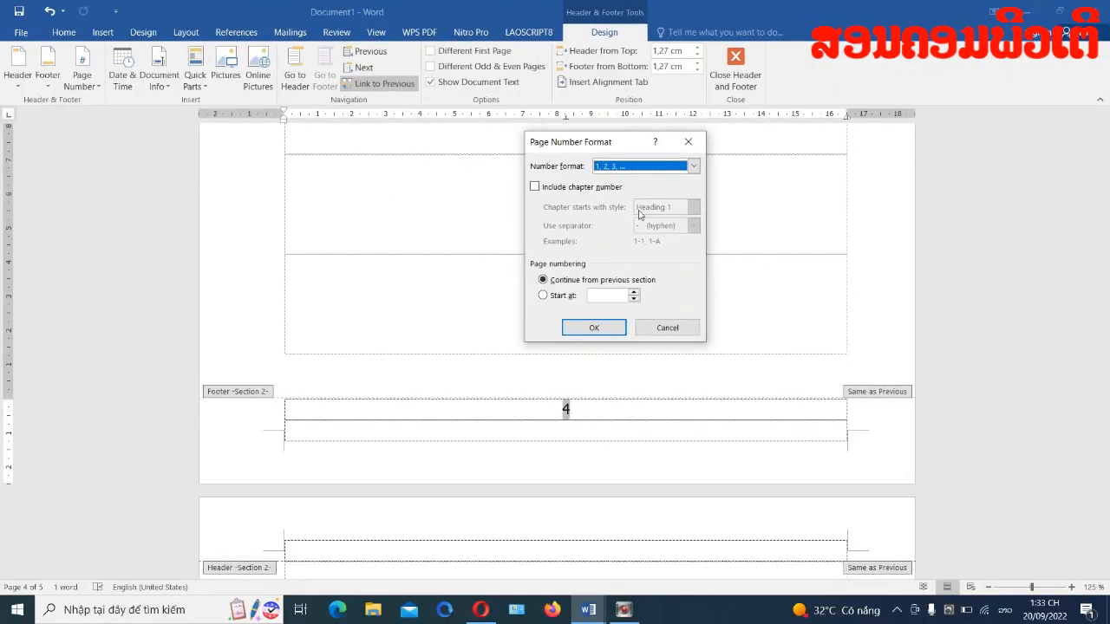
click(557, 298)
Raise the starting page number to 7.
click(604, 297)
click(634, 292)
click(634, 293)
click(634, 292)
click(635, 292)
click(635, 292)
click(634, 292)
click(607, 295)
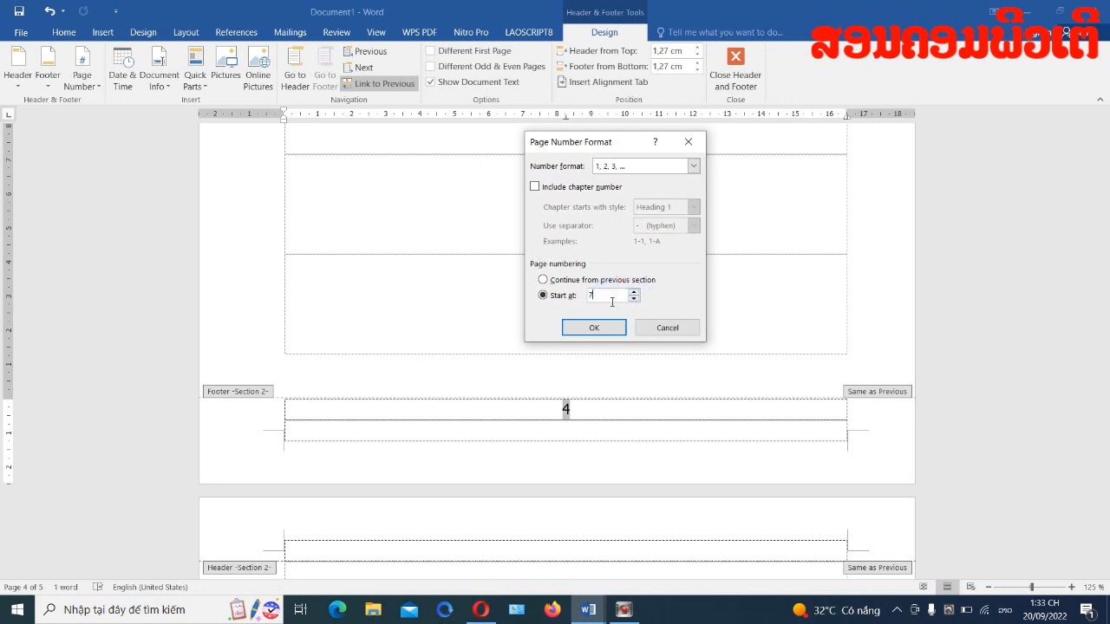
Set the Section 2 starting page number to 1 and apply the format.
double_click(611, 301)
text(1)
click(592, 329)
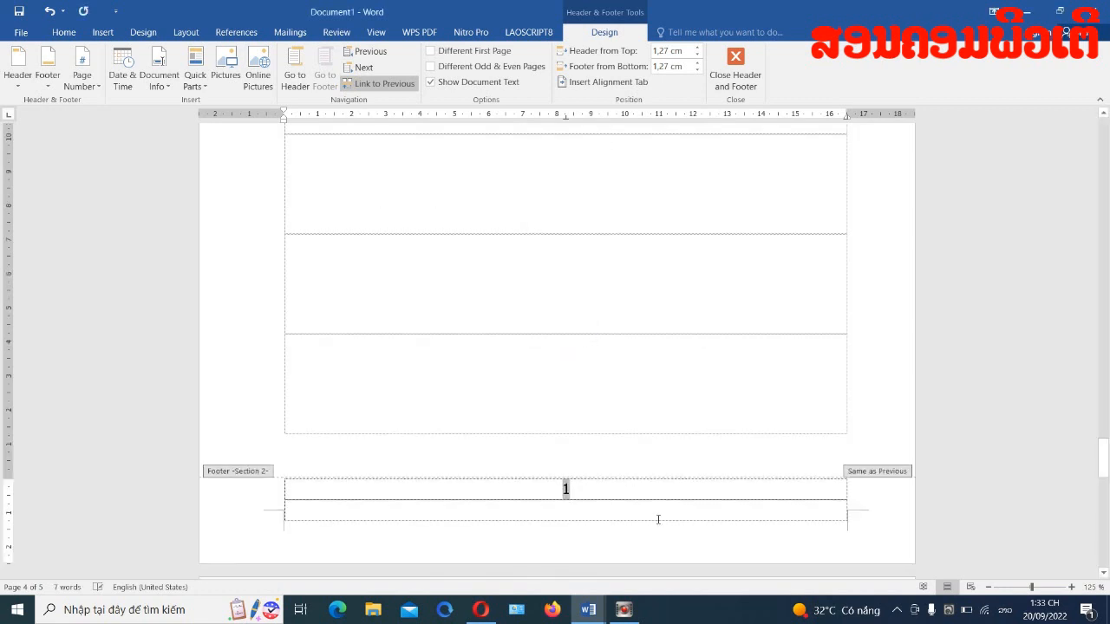
Check the footer page numbers from the front-matter pages through to the ບົດທີ່ 2 page.
scroll(607, 390, down, 5)
scroll(576, 195, up, 10)
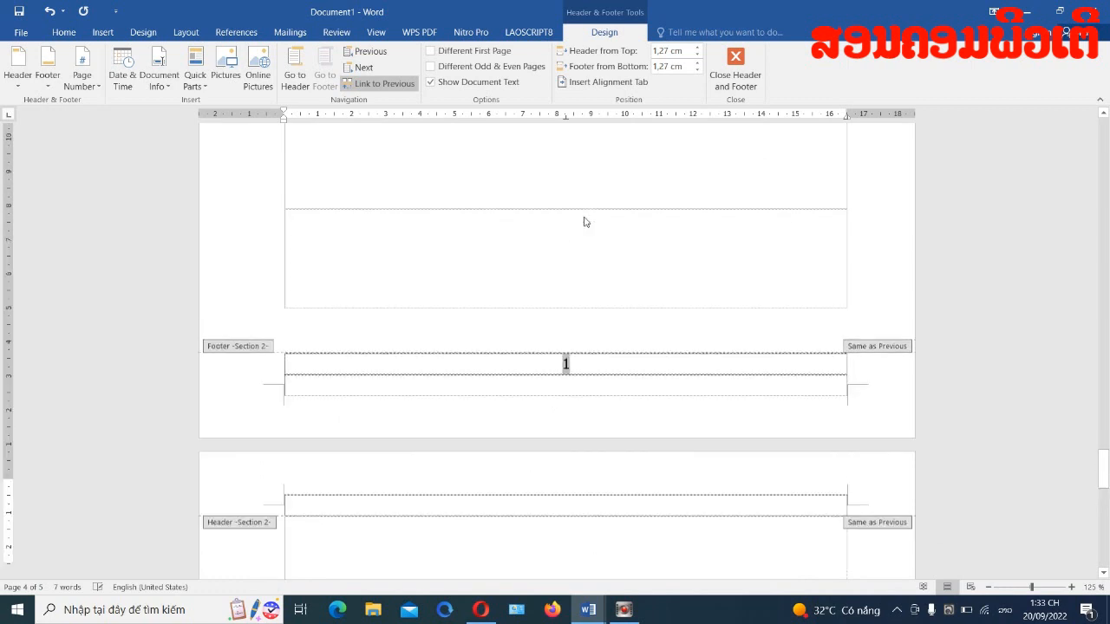
scroll(594, 346, up, 4)
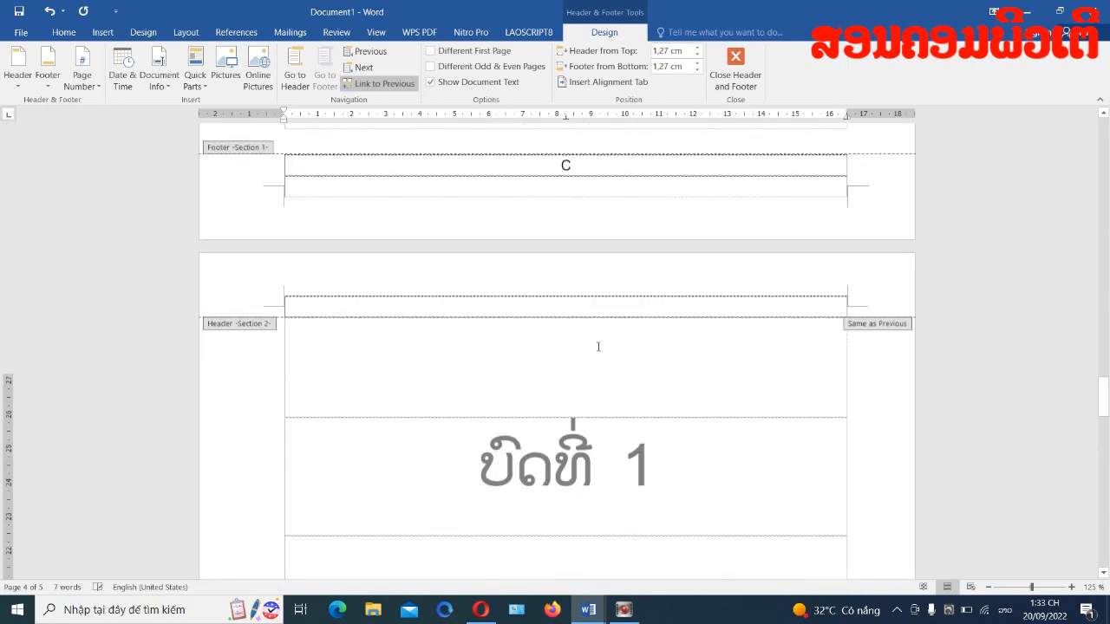
scroll(581, 334, up, 2)
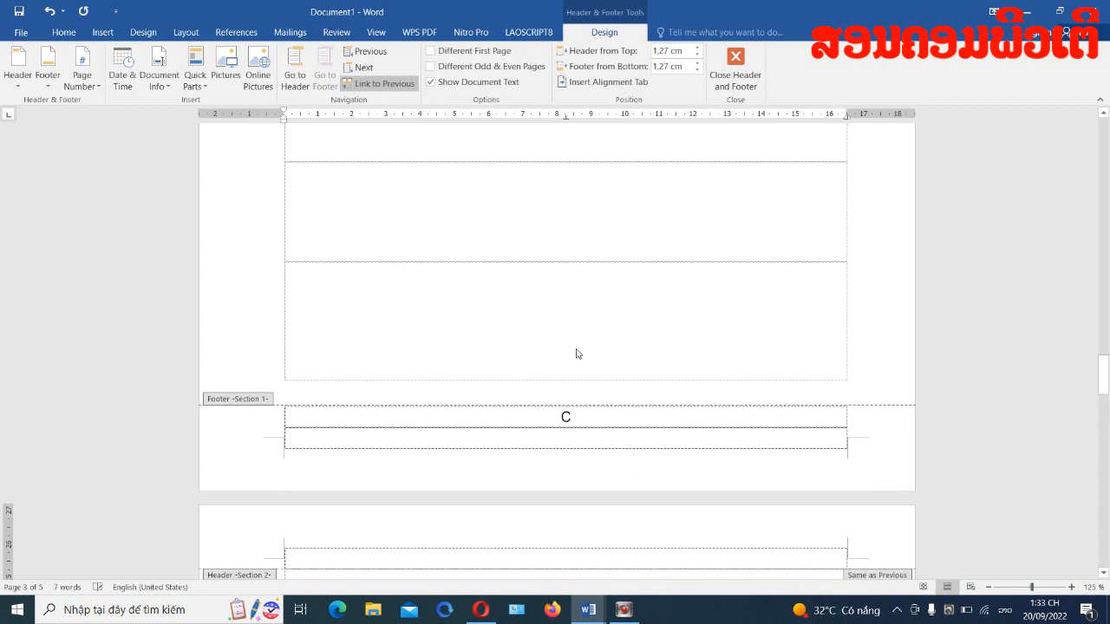
scroll(581, 390, up, 15)
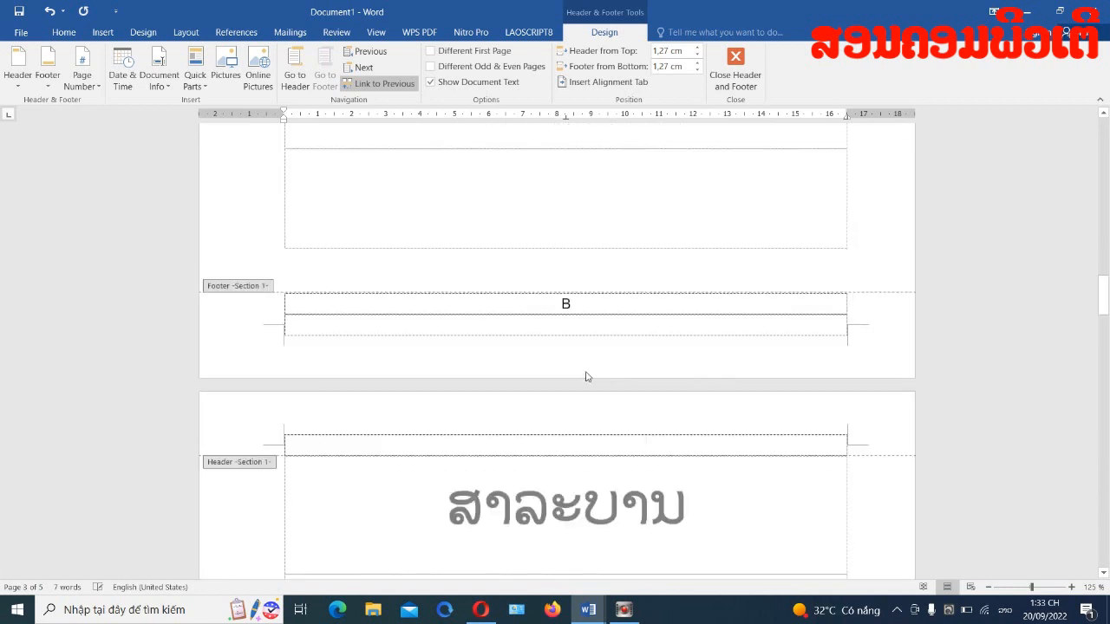
scroll(586, 316, down, 18)
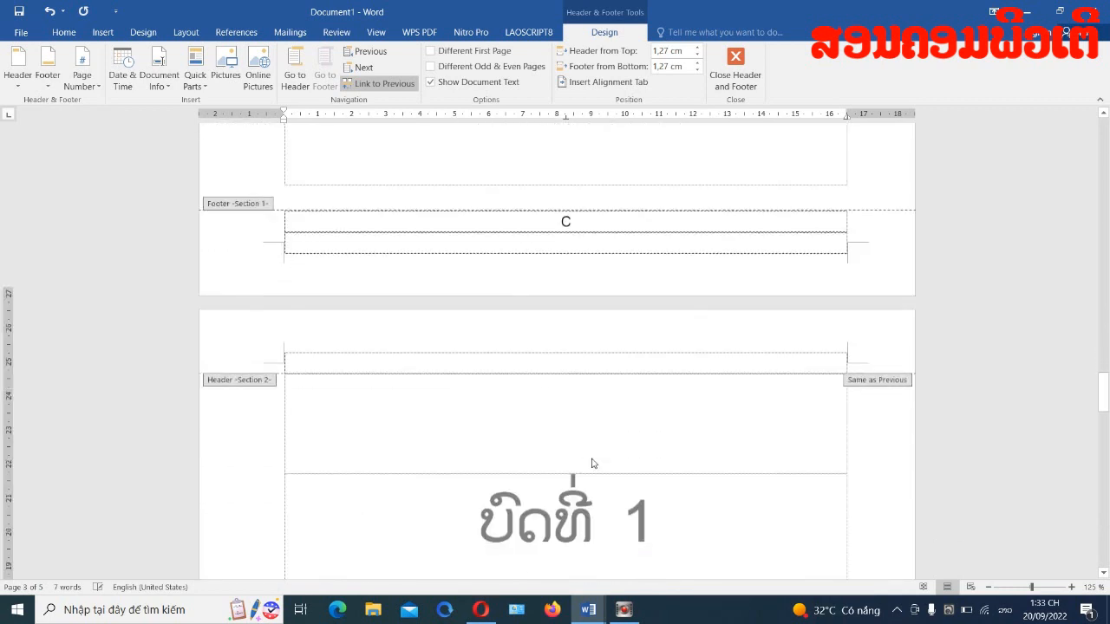
scroll(594, 454, down, 8)
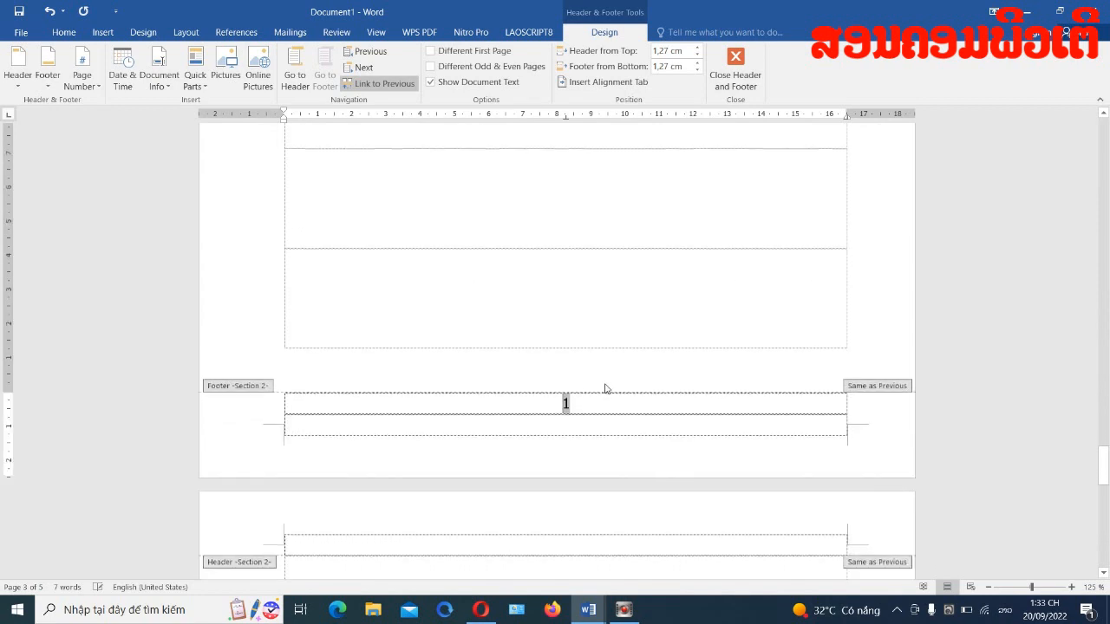
scroll(583, 414, down, 4)
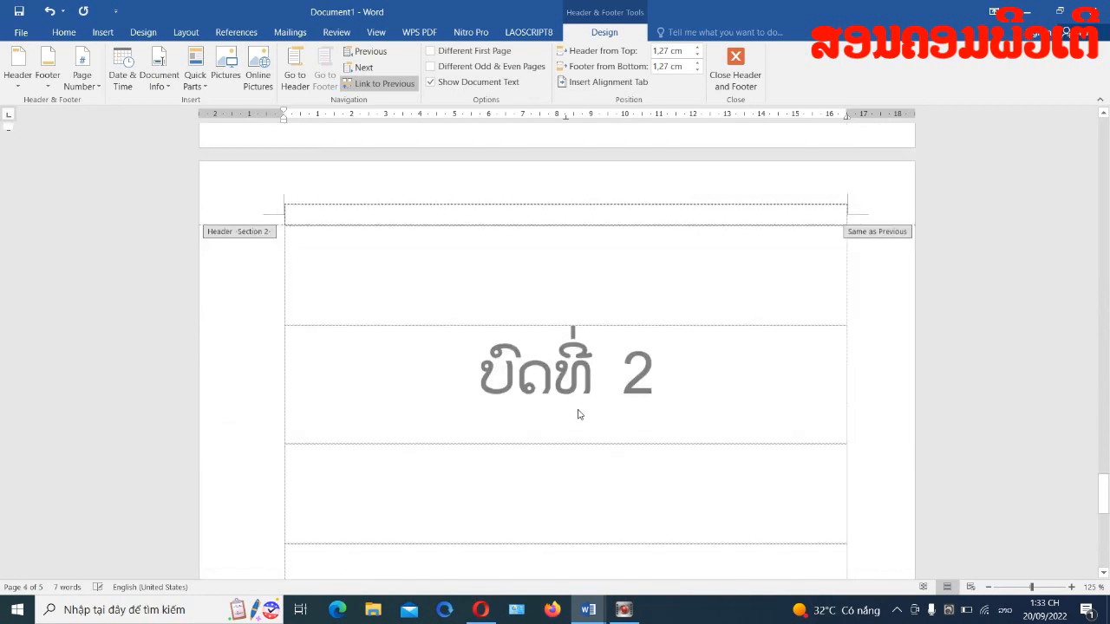
scroll(614, 373, down, 6)
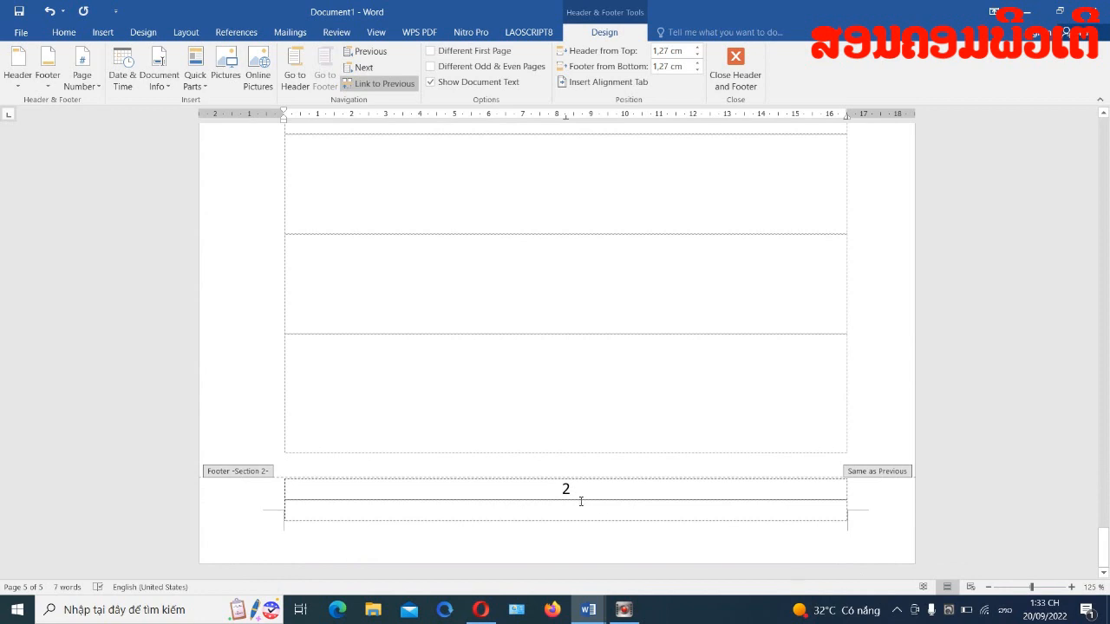
Return to the body text of the ບົດທີ່ 2 page and add a new page after it to check its number.
double_click(562, 370)
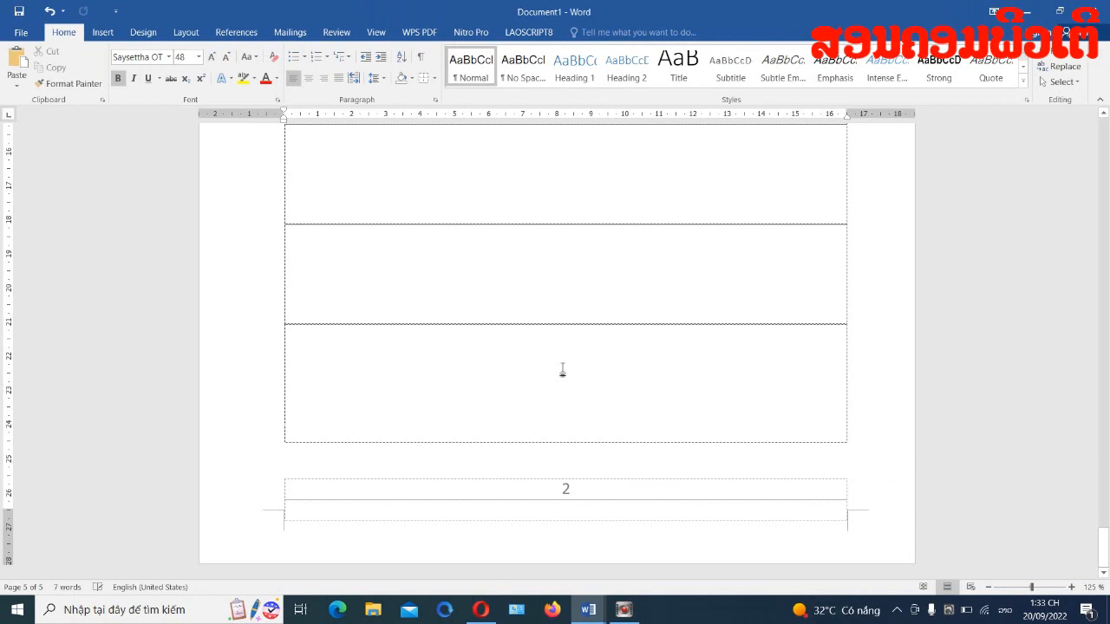
key(Return)
scroll(548, 387, down, 3)
scroll(564, 411, down, 6)
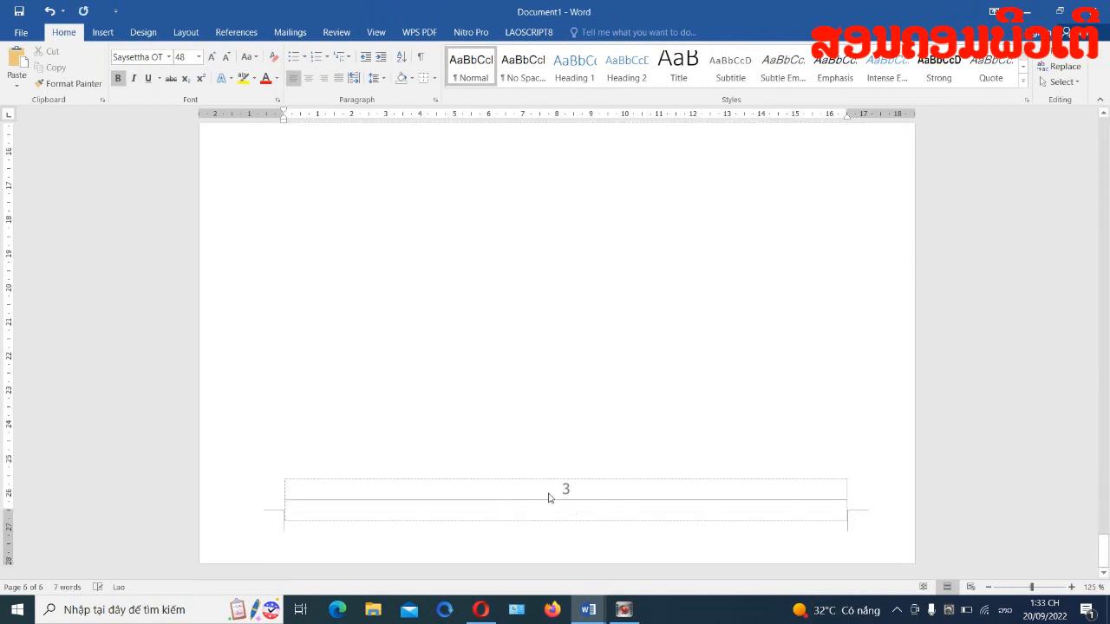
scroll(621, 499, down, 6)
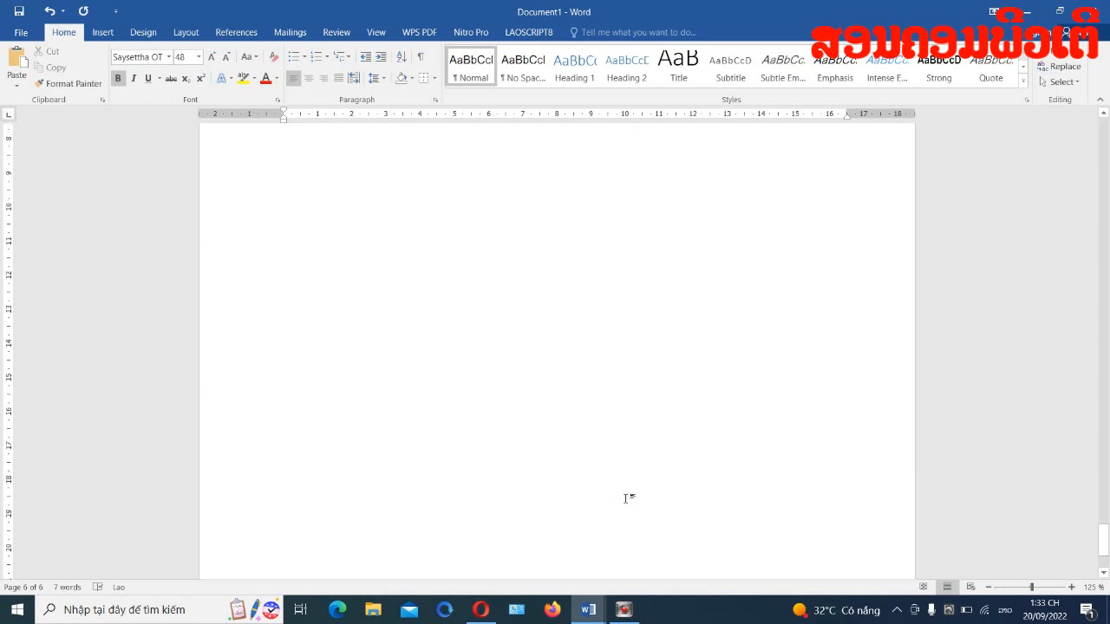
Examine the footer page numbers across the whole document in a multi-page overview, including the blank page after ບົດທີ່ 2.
ctrl+scroll(638, 434, down, 12)
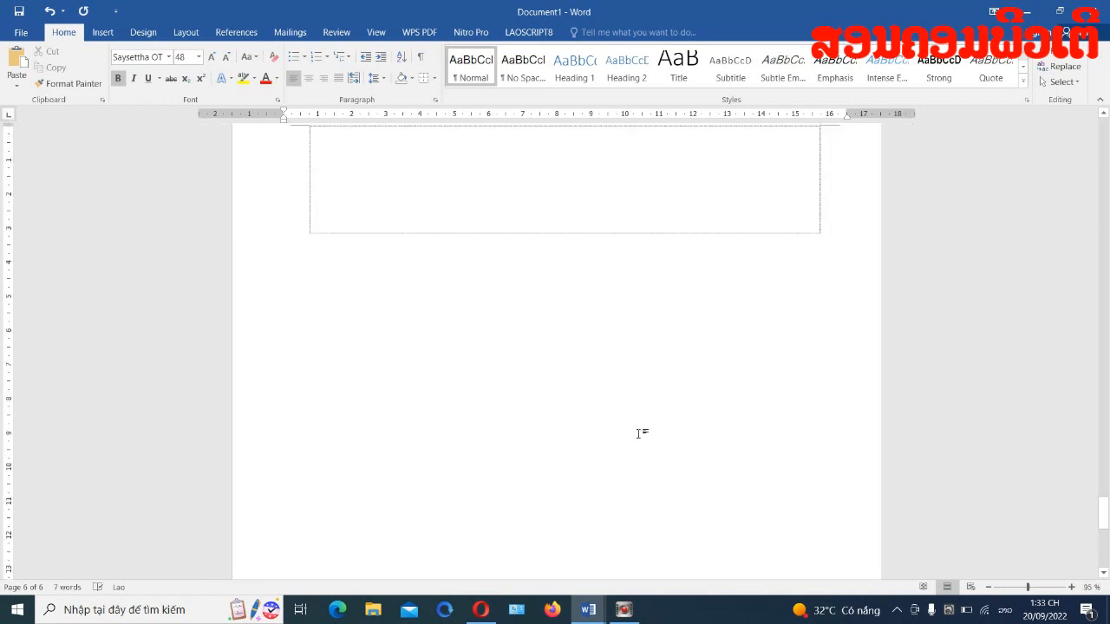
ctrl+scroll(642, 418, up, 3)
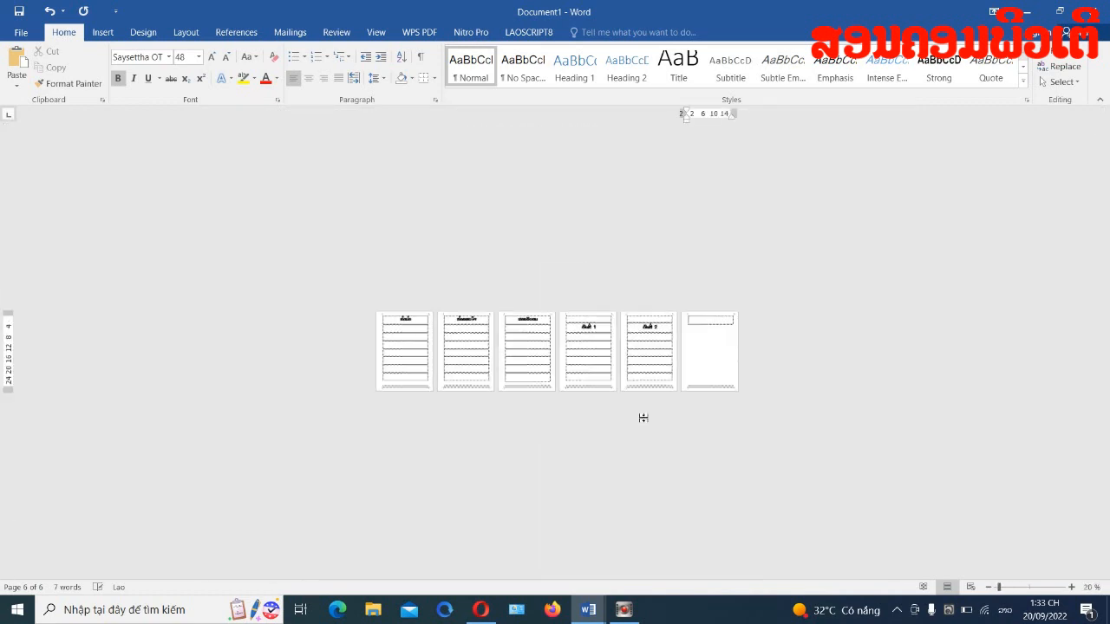
scroll(563, 392, up, 3)
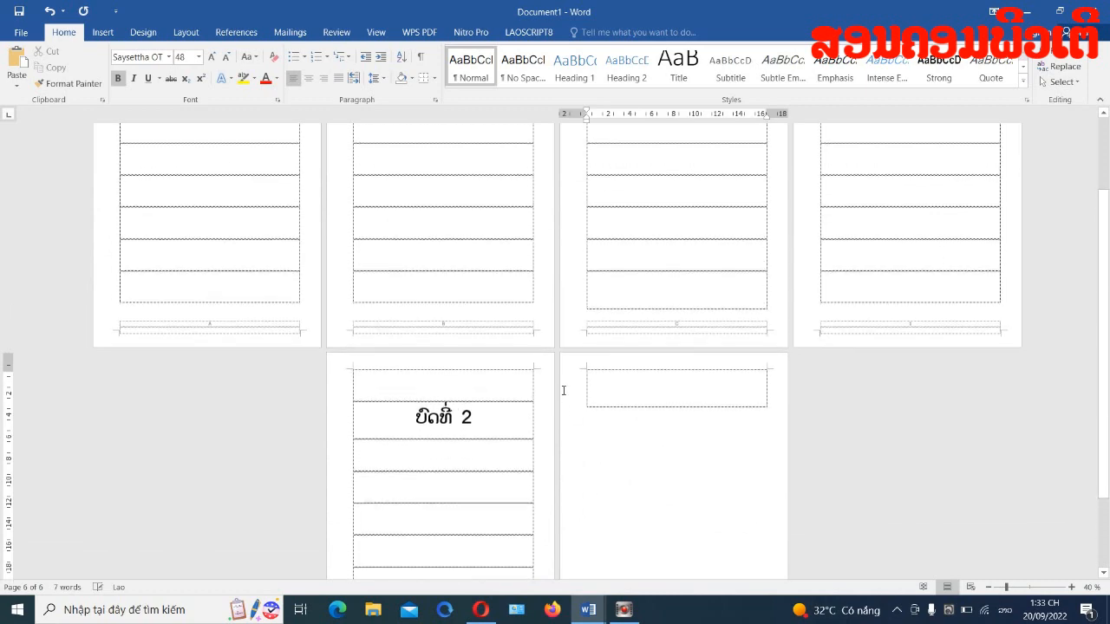
scroll(604, 395, up, 1)
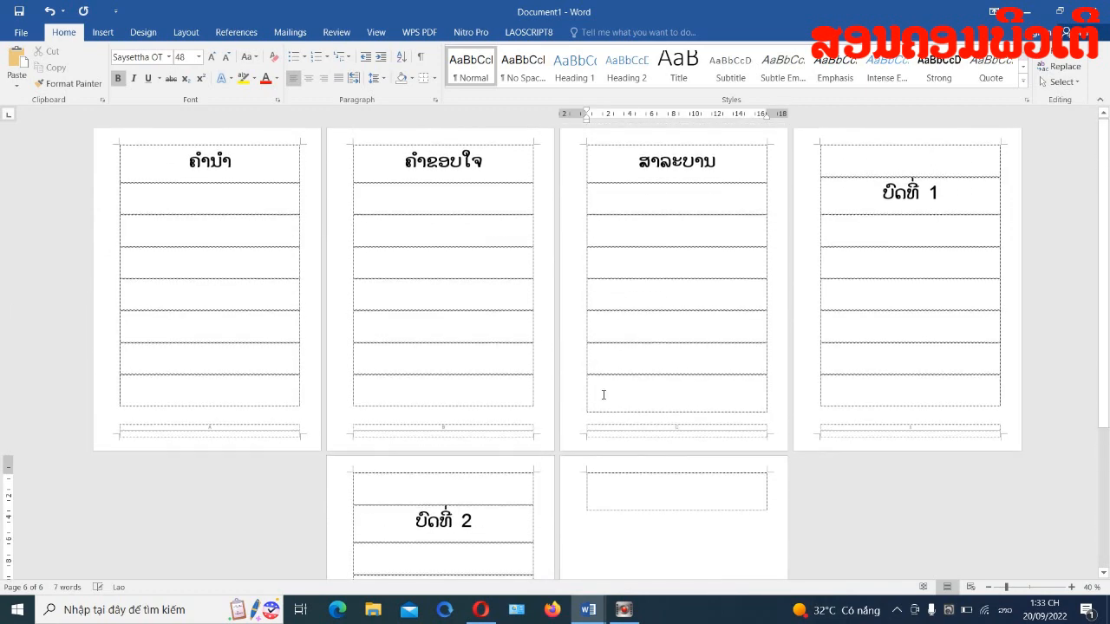
scroll(622, 401, down, 5)
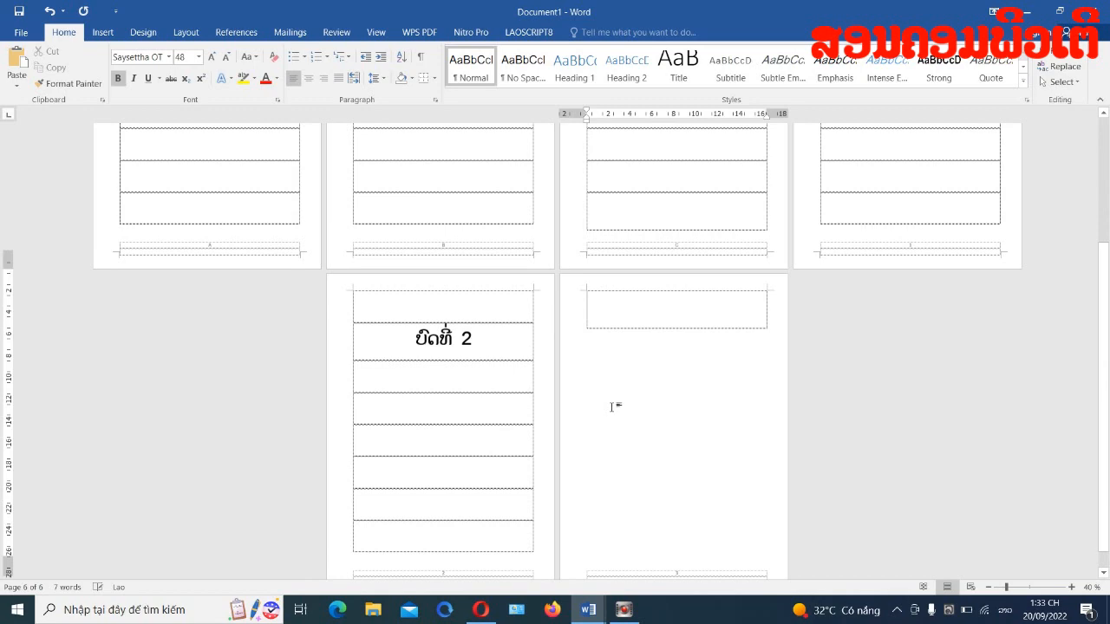
scroll(615, 404, up, 4)
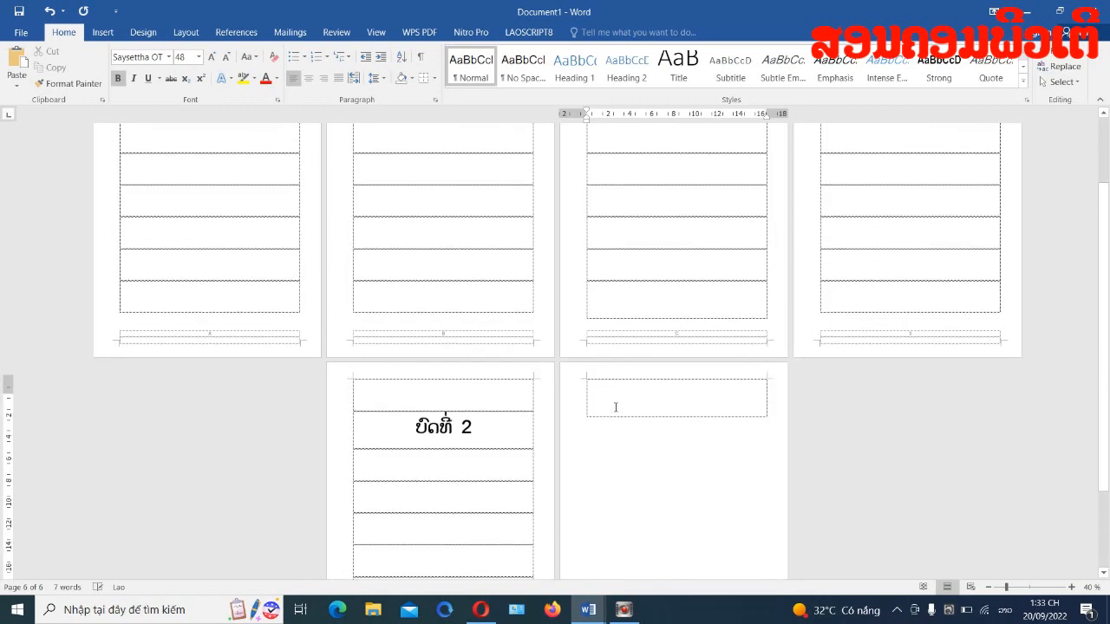
ctrl+scroll(613, 403, up, 3)
ctrl+scroll(617, 395, down, 2)
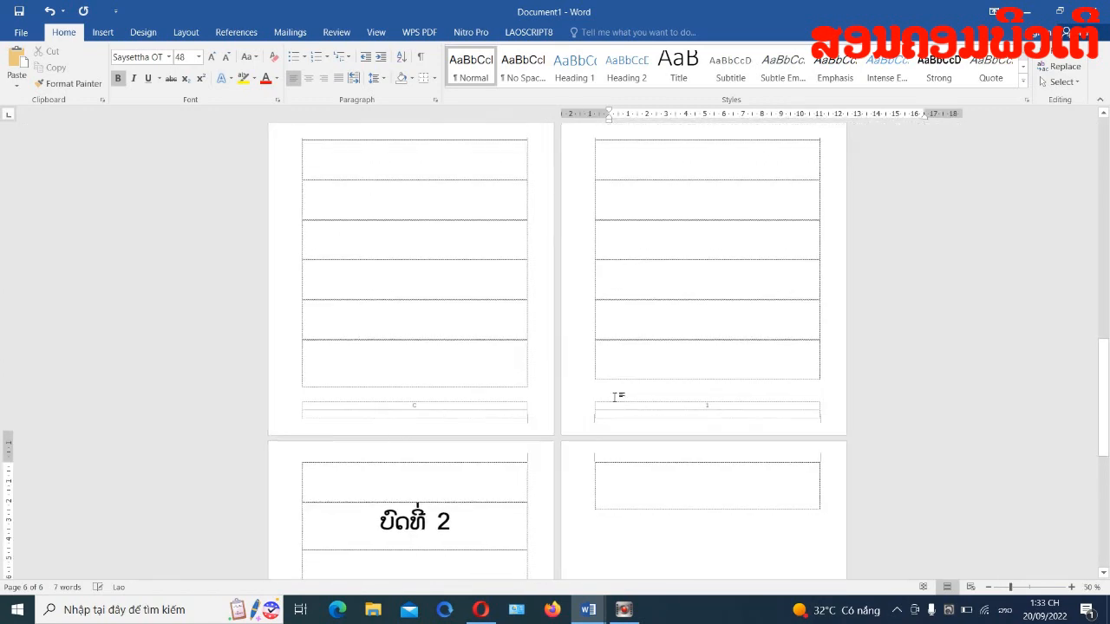
Compare the footer numbering of the ຄຳນຳ, ຄຳຂອບໃຈ and ສາລະບານ pages with that of the ບົດທີ່ 1 page at closer range.
scroll(616, 314, up, 3)
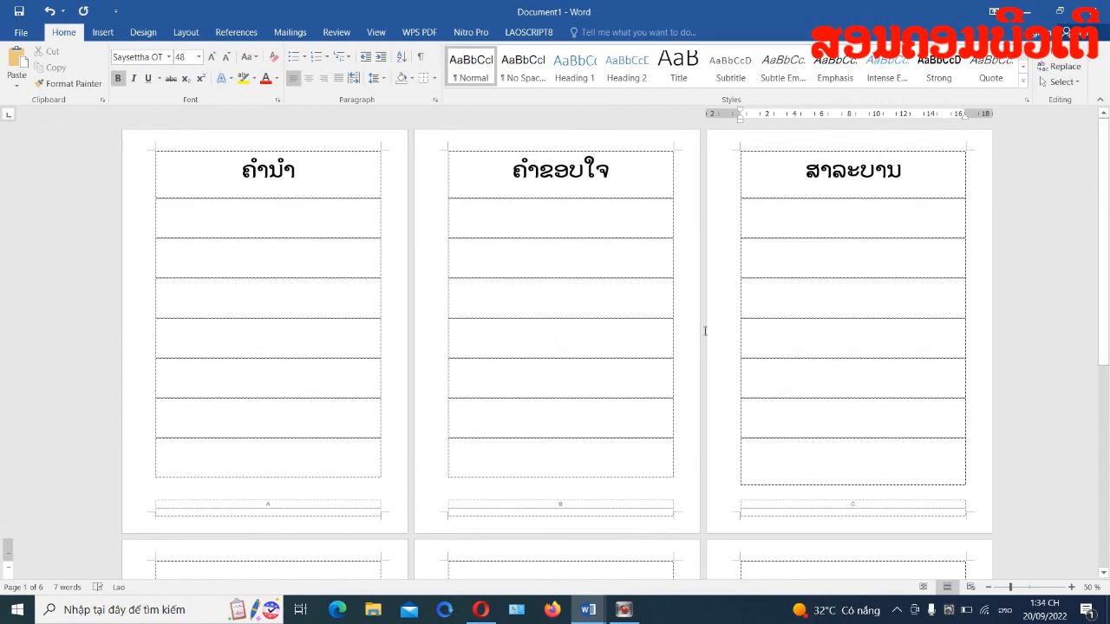
scroll(703, 330, down, 2)
ctrl+scroll(675, 472, up, 2)
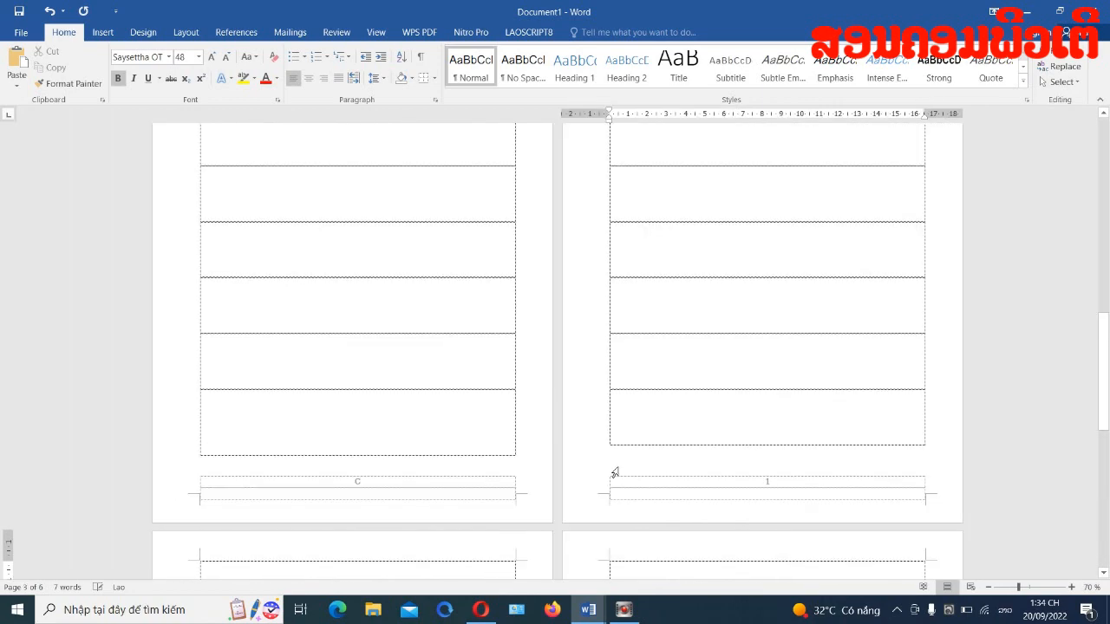
scroll(615, 472, up, 7)
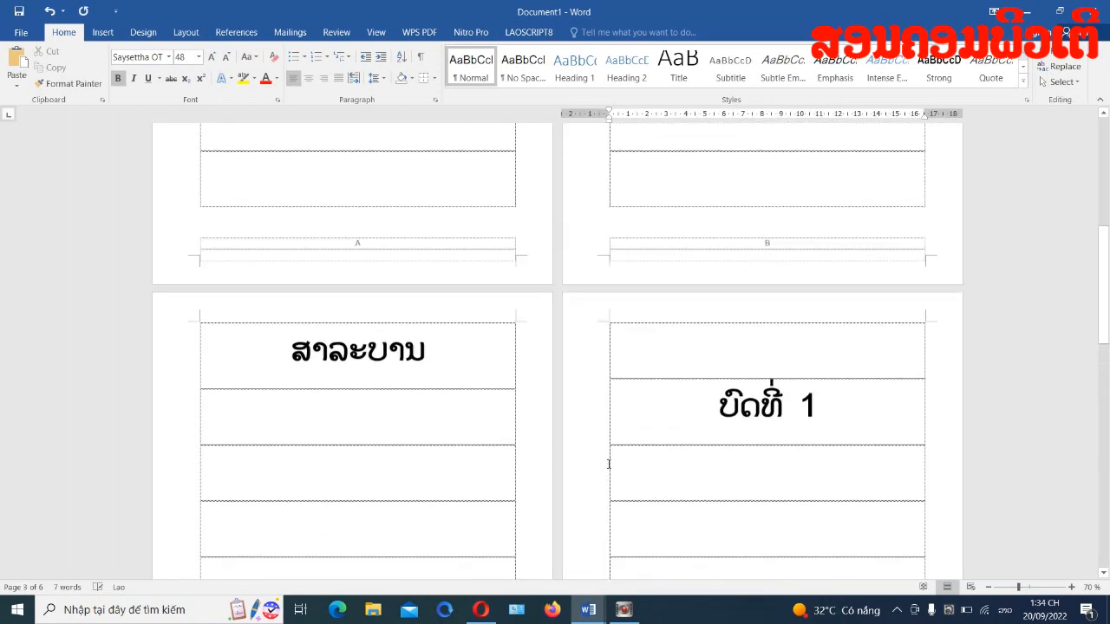
scroll(624, 444, up, 1)
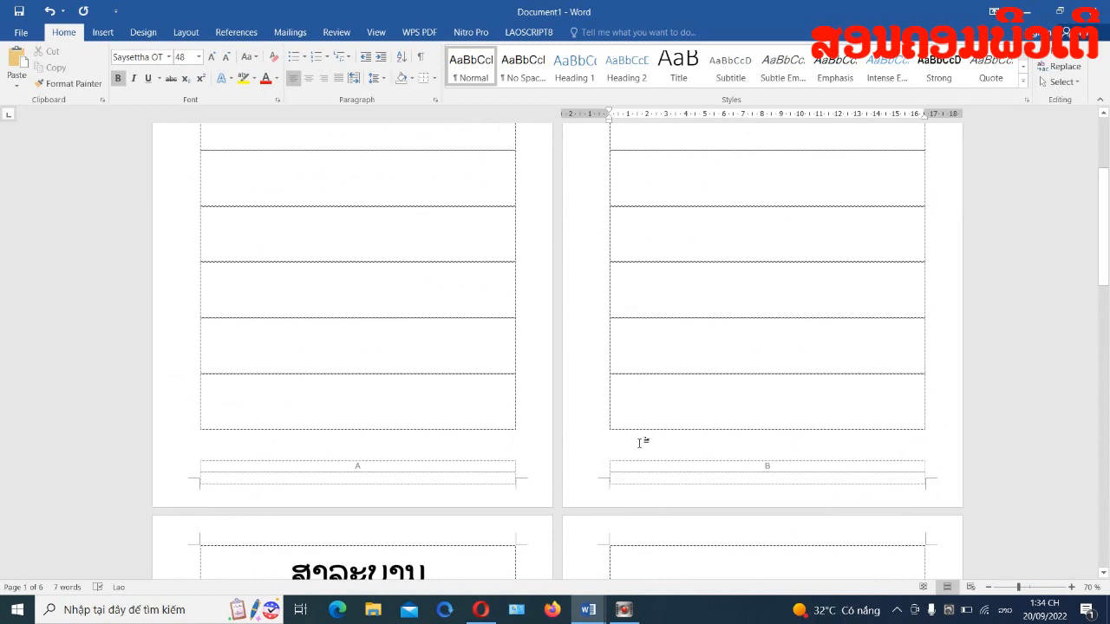
scroll(648, 441, up, 7)
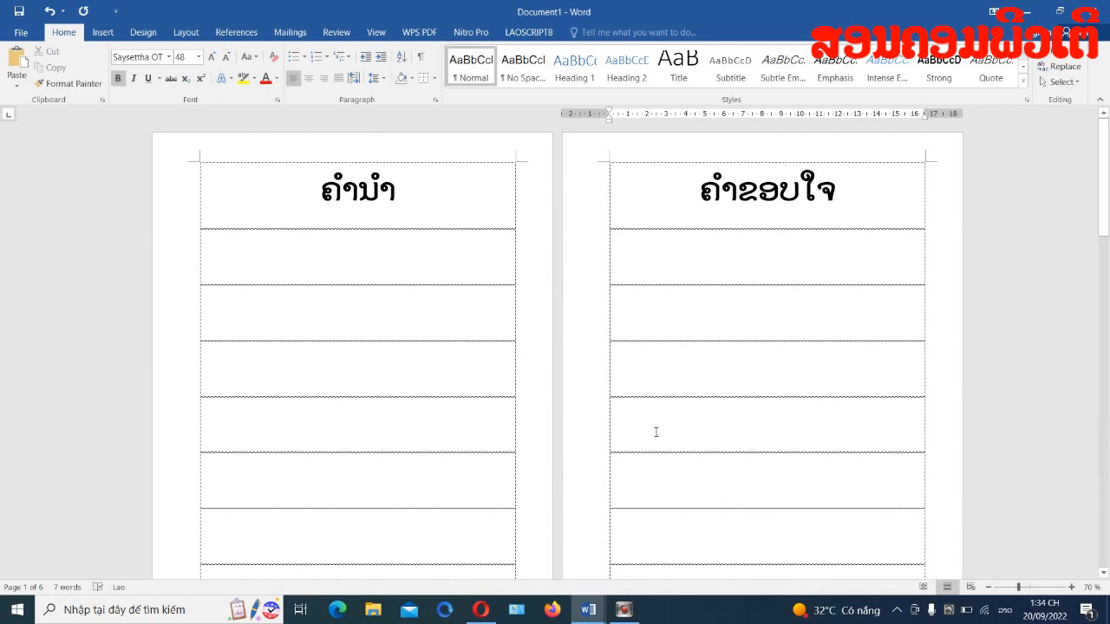
scroll(698, 431, down, 8)
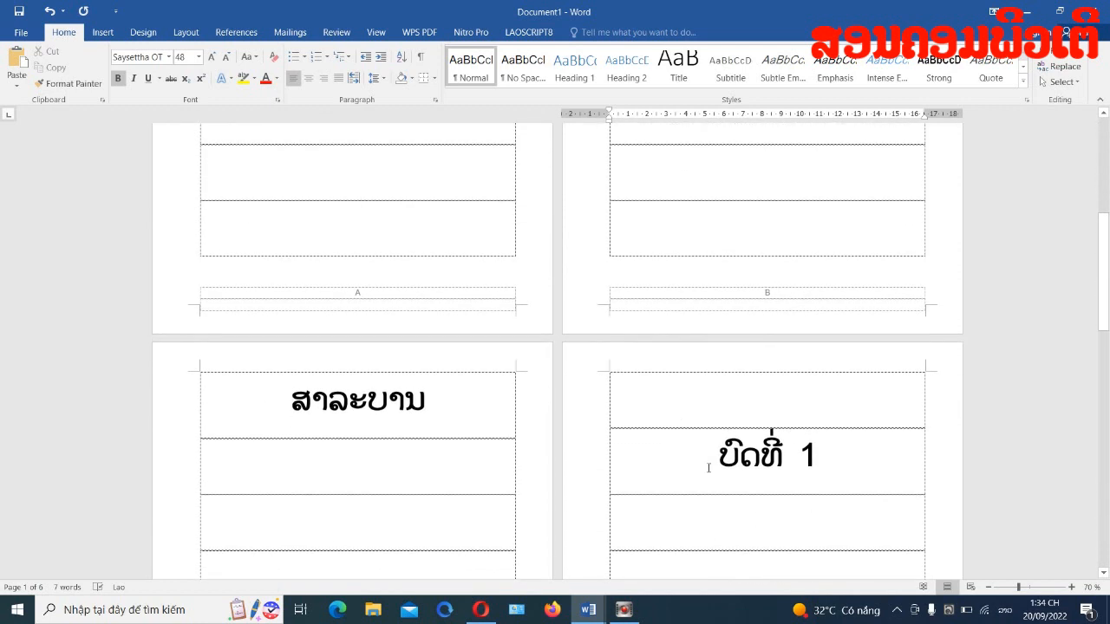
scroll(709, 469, down, 3)
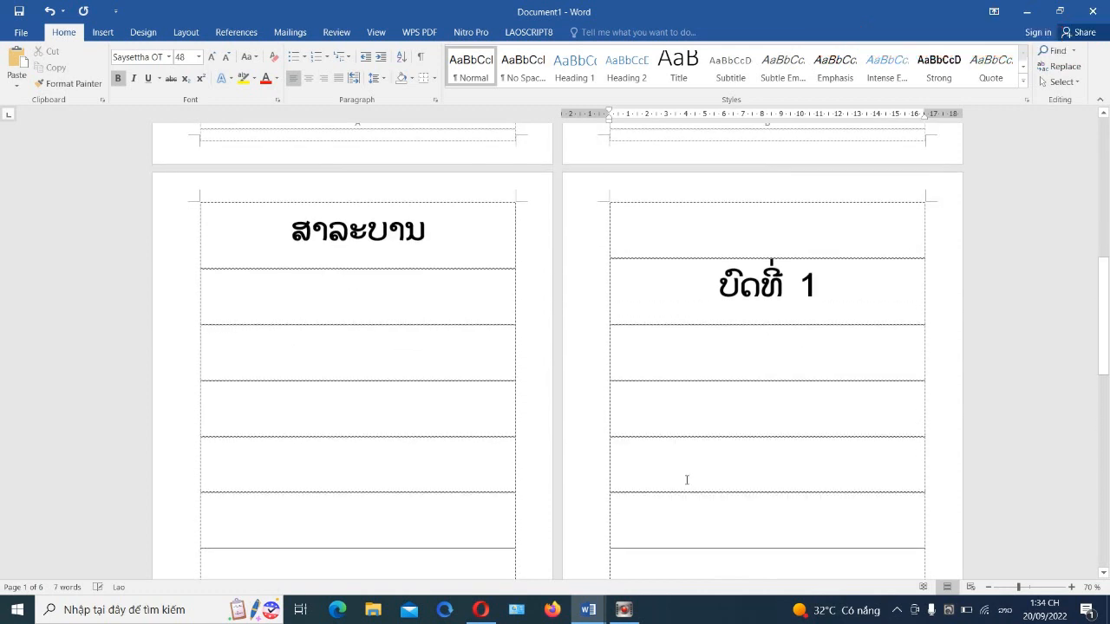